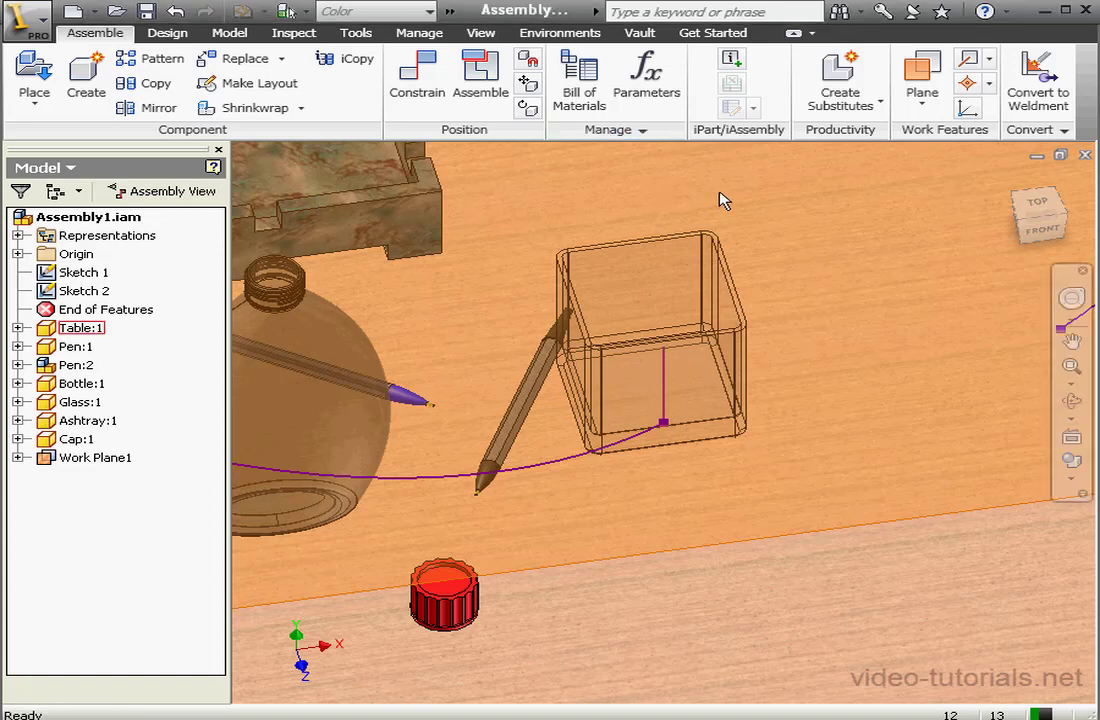
Switch Assembly1.iam into the Inventor Studio environment from the Environments tab
click(583, 42)
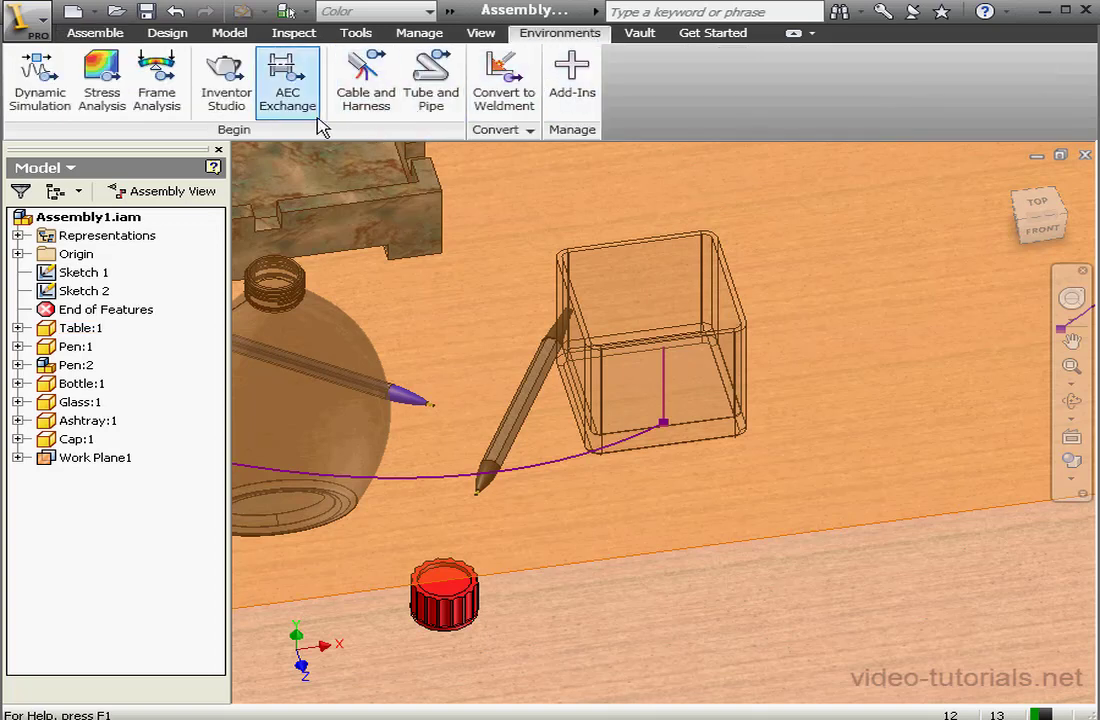
click(235, 82)
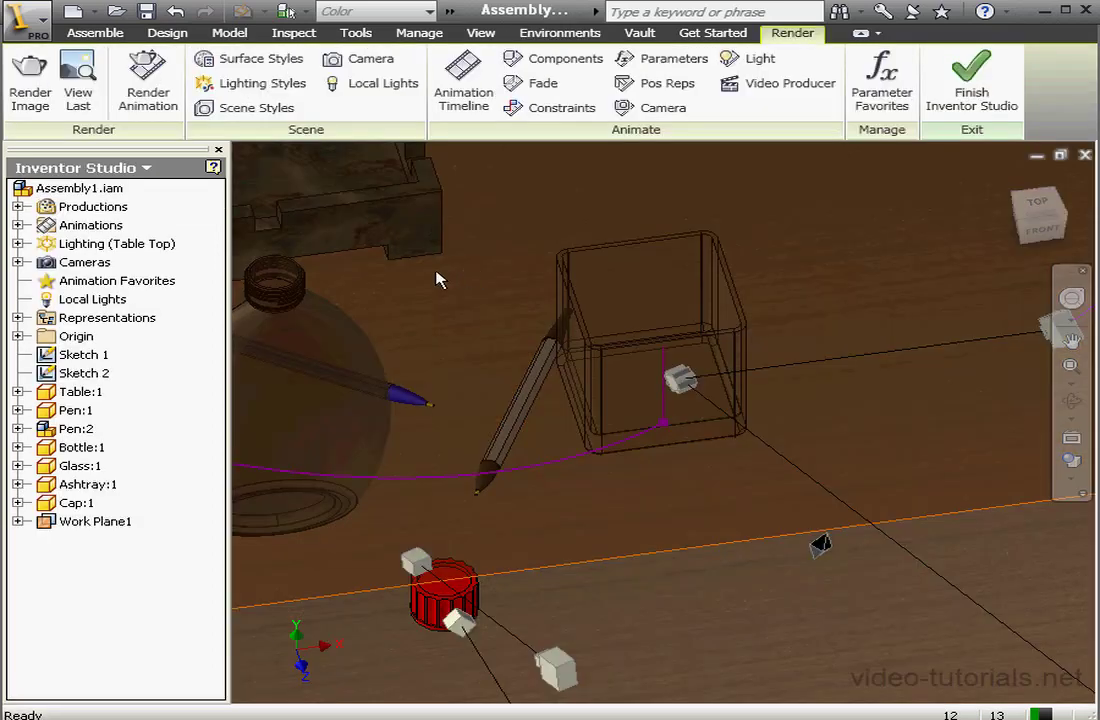
Expand the Cameras, Animations and Productions branches and show the Animation Timeline
click(18, 262)
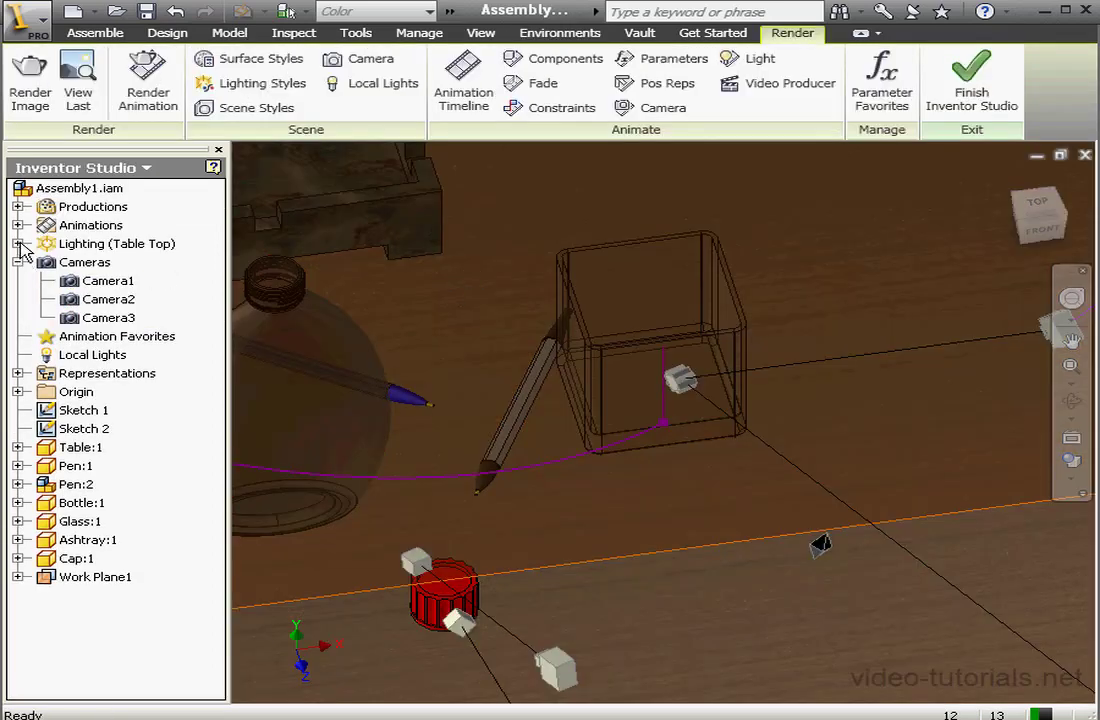
click(18, 225)
click(18, 206)
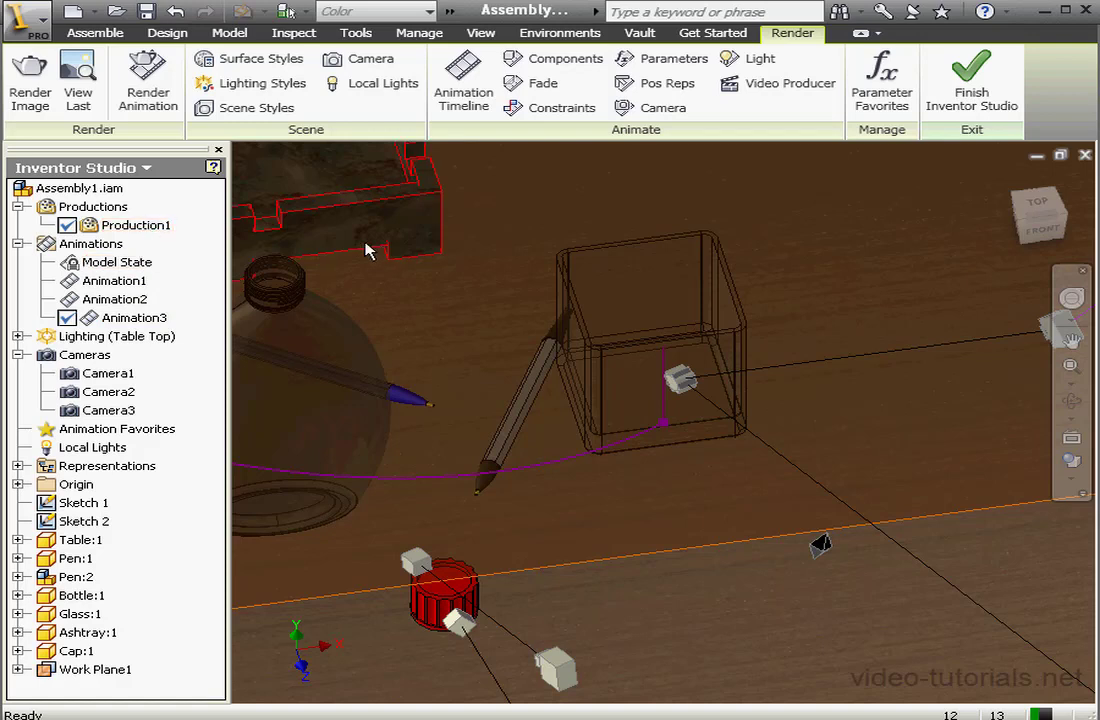
click(463, 75)
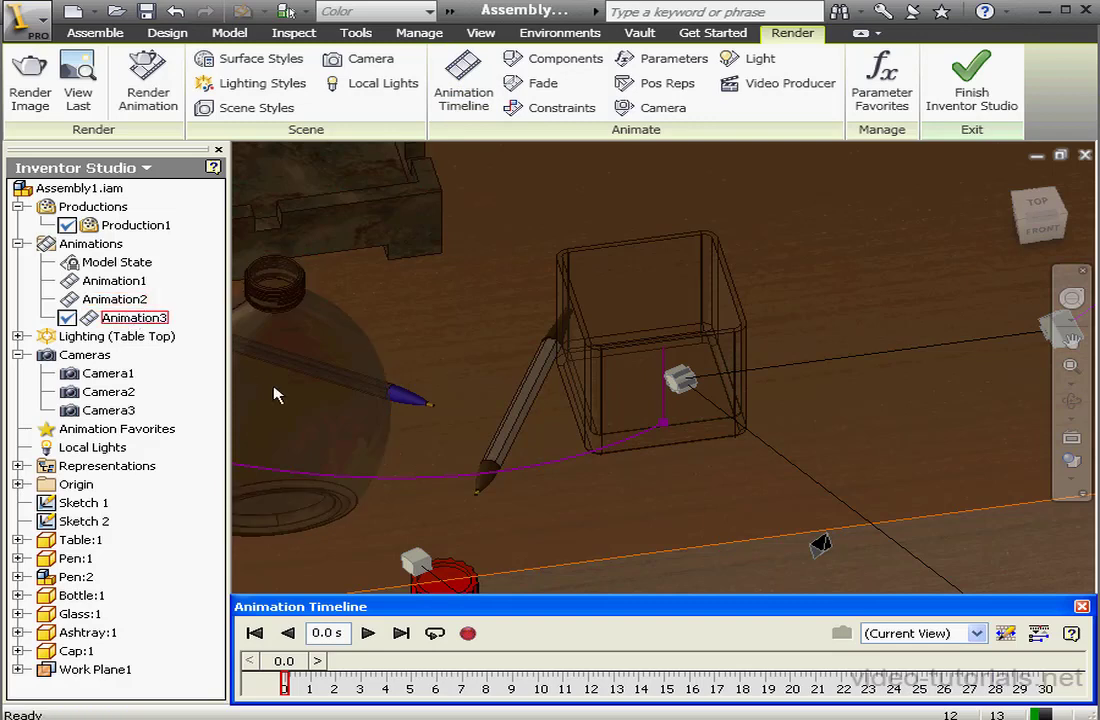
Check Animation3's length in Animation Options without changing it
click(1005, 633)
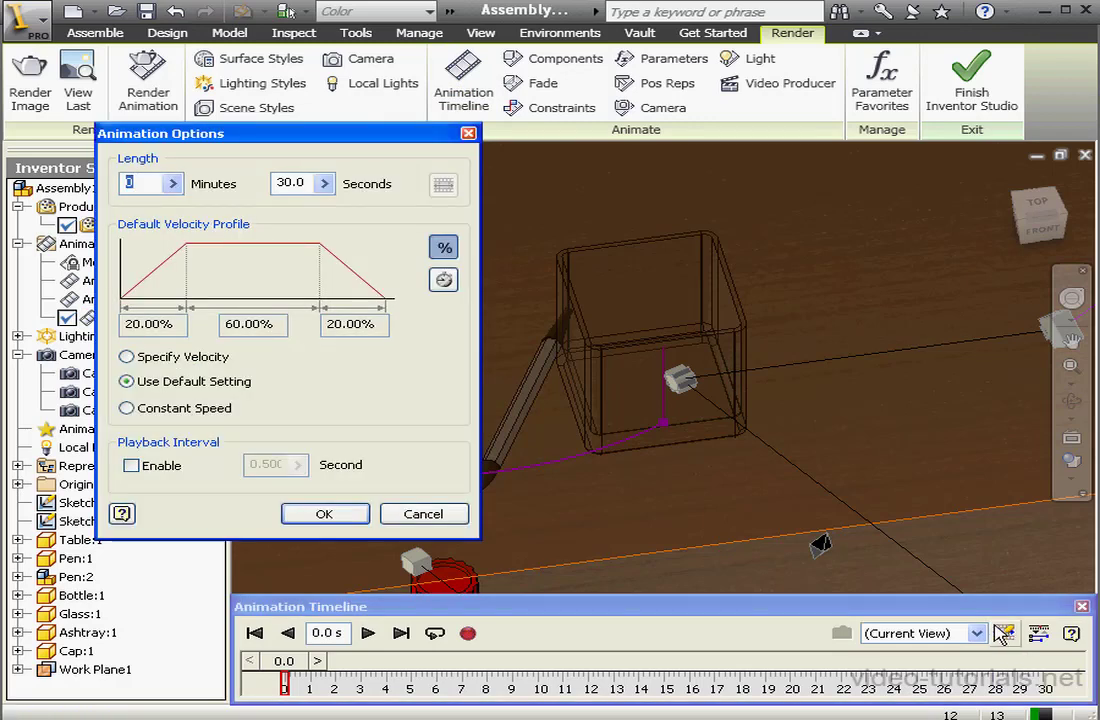
double_click(285, 183)
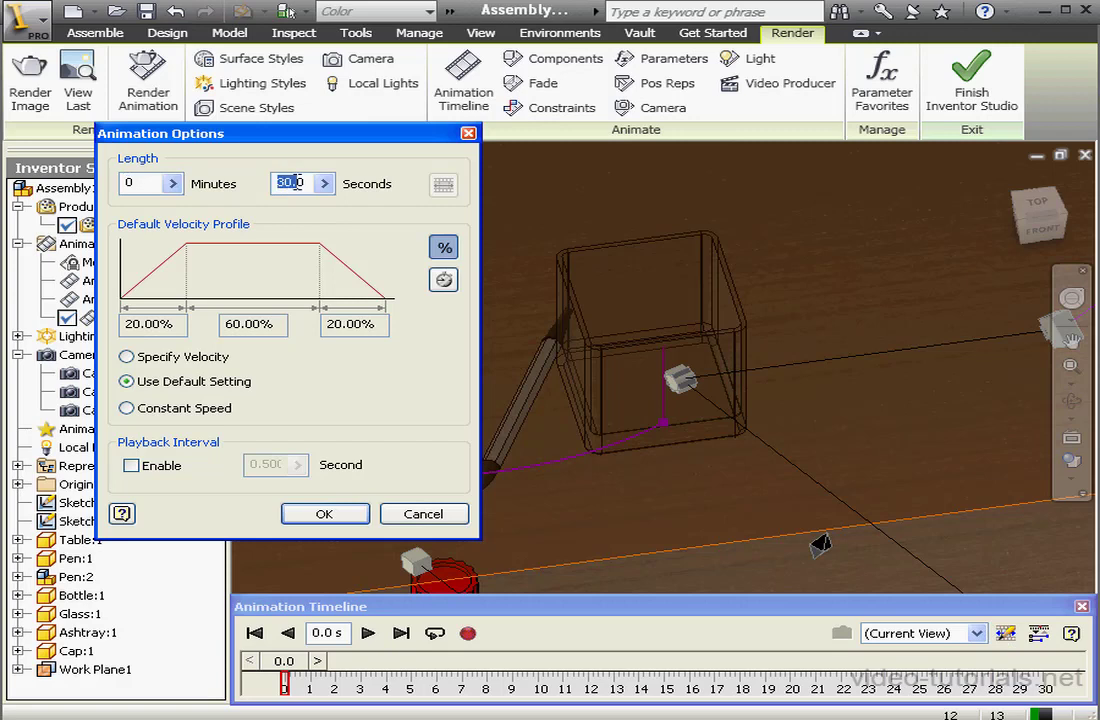
click(468, 133)
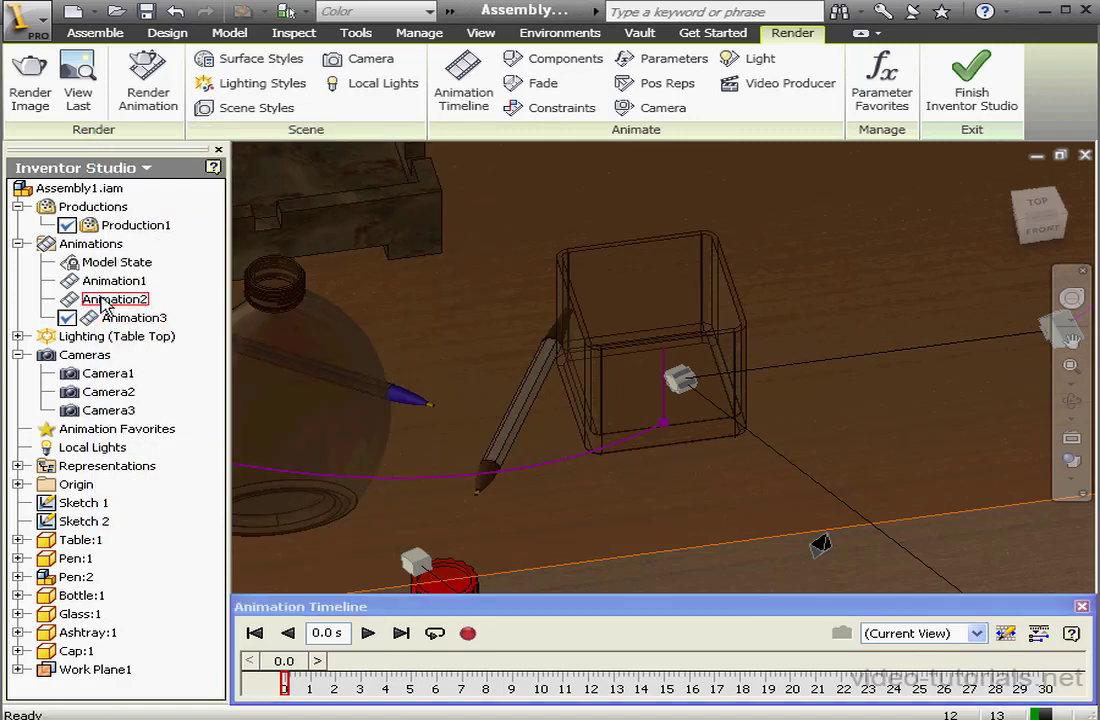
Activate Animation2 and confirm its 30.0-second length in Animation Options
right_click(100, 299)
click(185, 403)
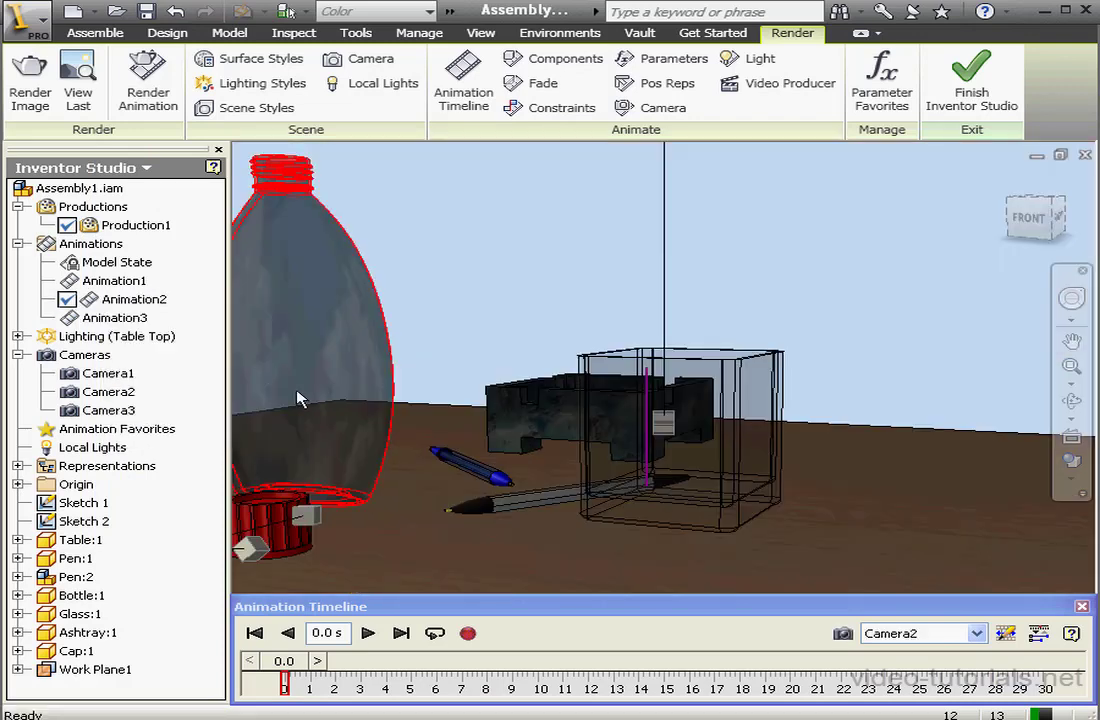
click(1005, 633)
double_click(306, 183)
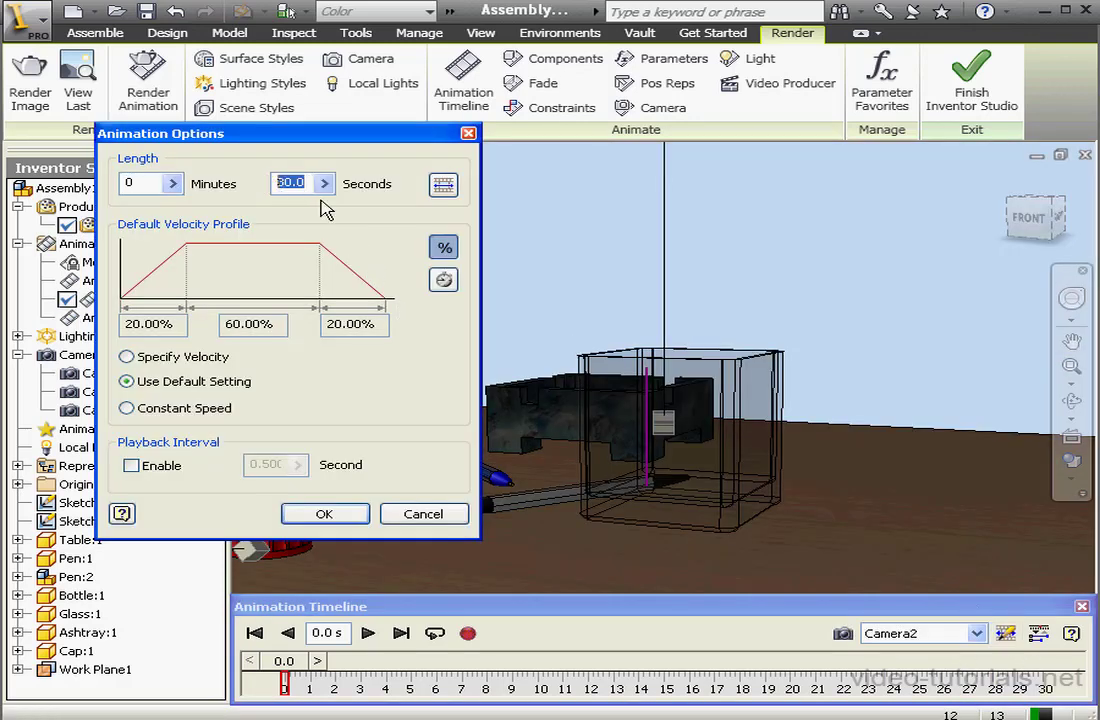
click(468, 134)
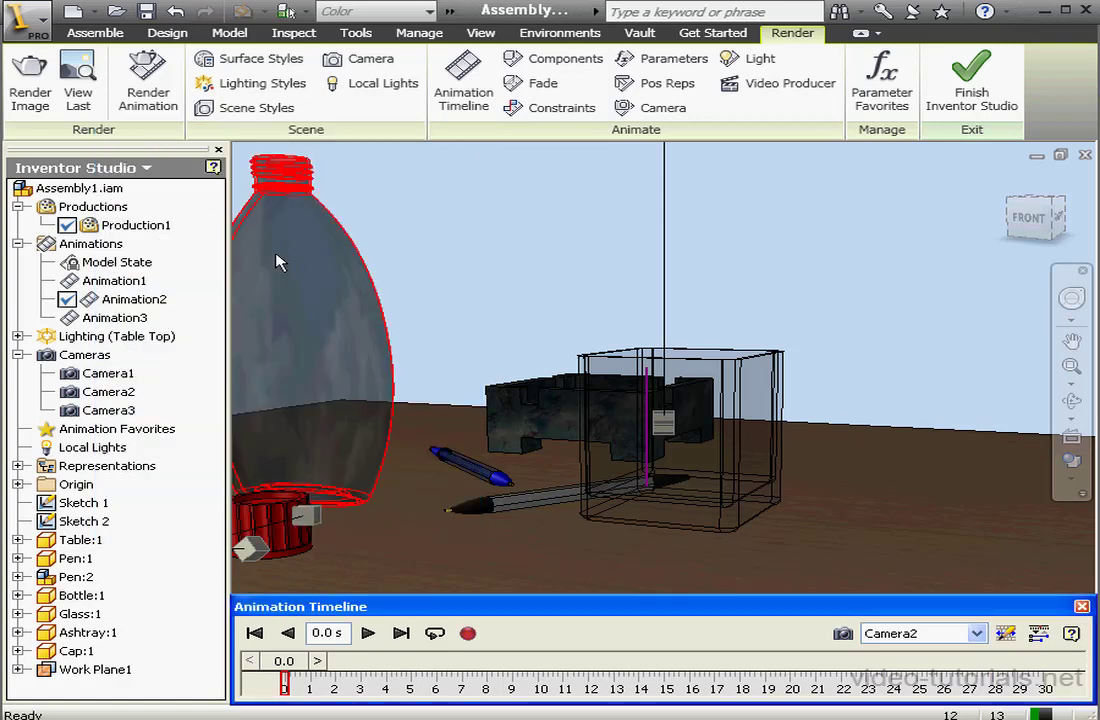
Activate Animation1 and confirm its 8.0-second length
right_click(113, 280)
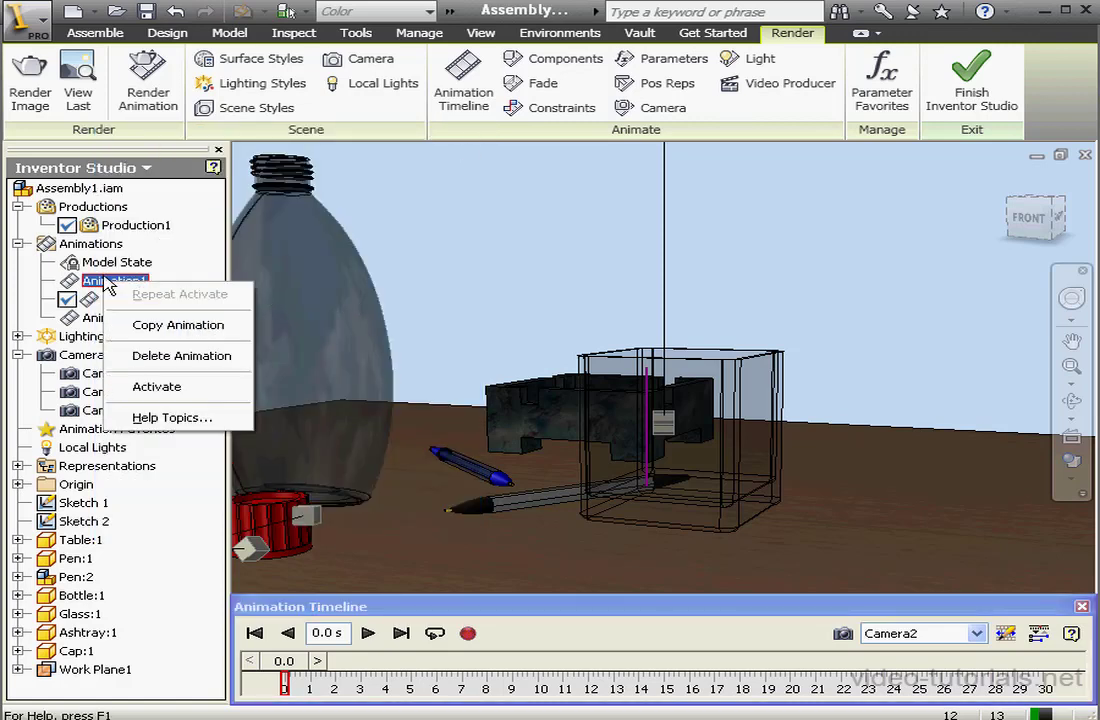
click(176, 385)
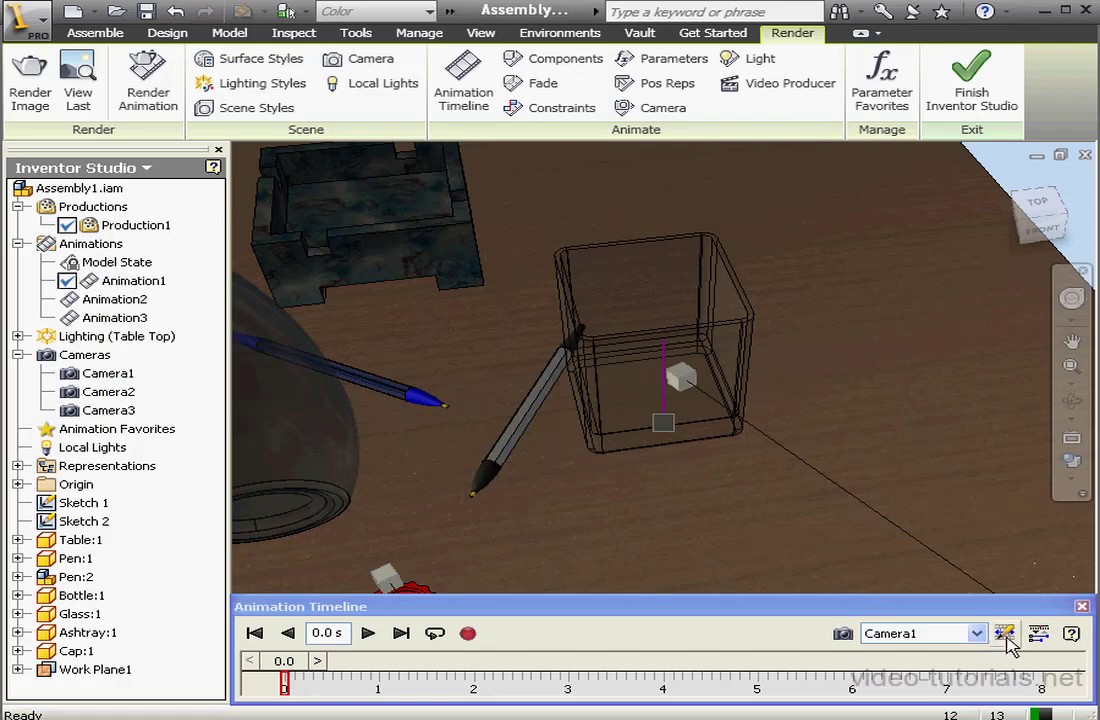
drag(302, 182, 271, 186)
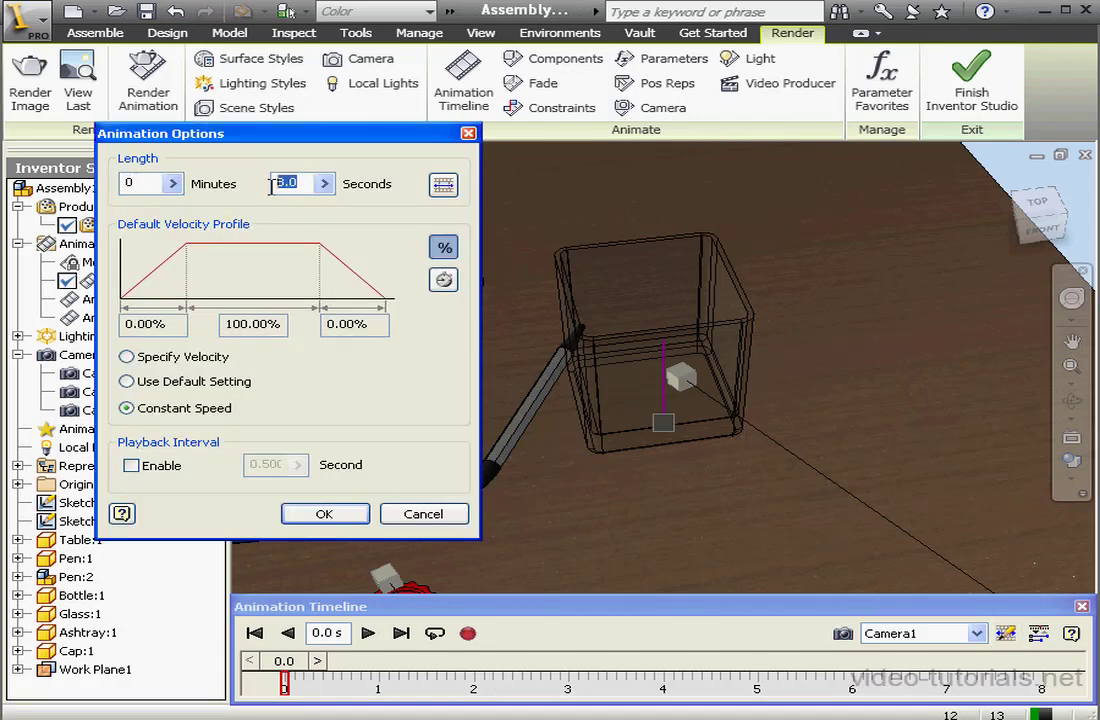
click(468, 133)
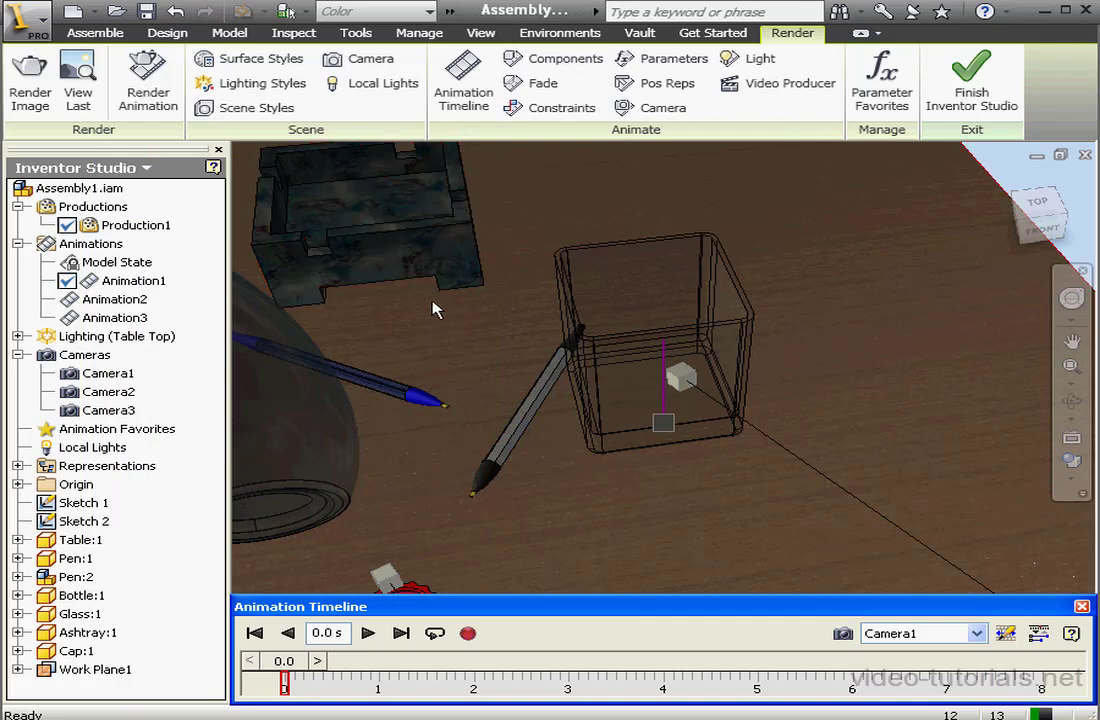
Create Production2, make it the active production, and bring up its Video Producer
right_click(95, 206)
click(143, 252)
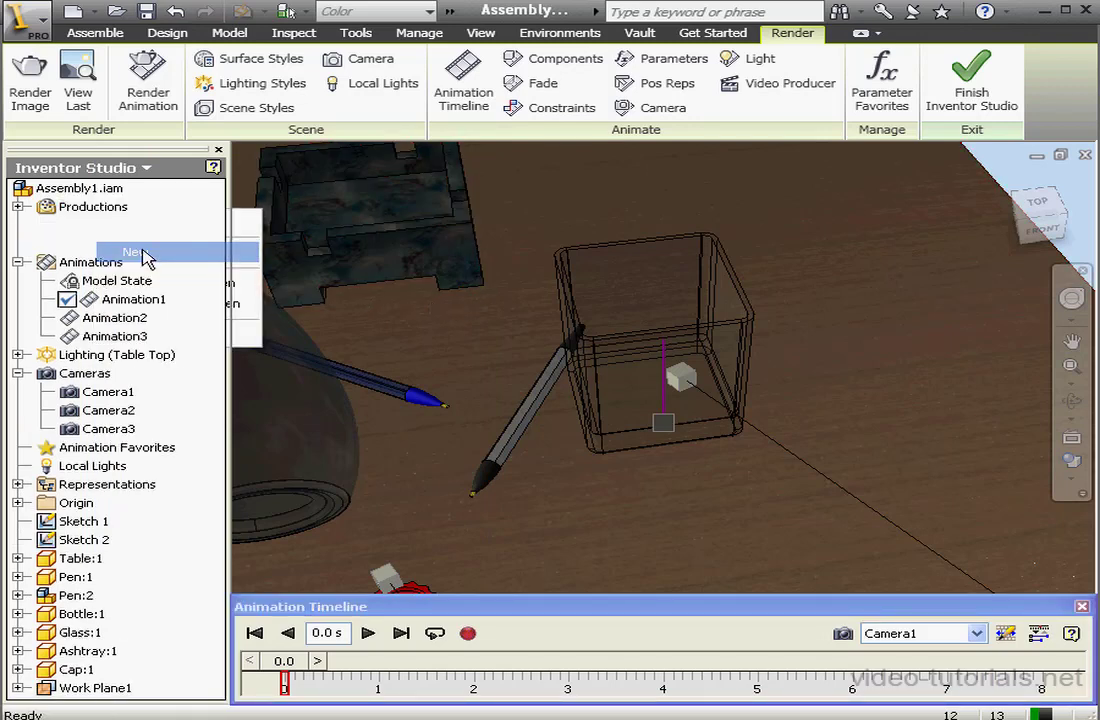
right_click(115, 247)
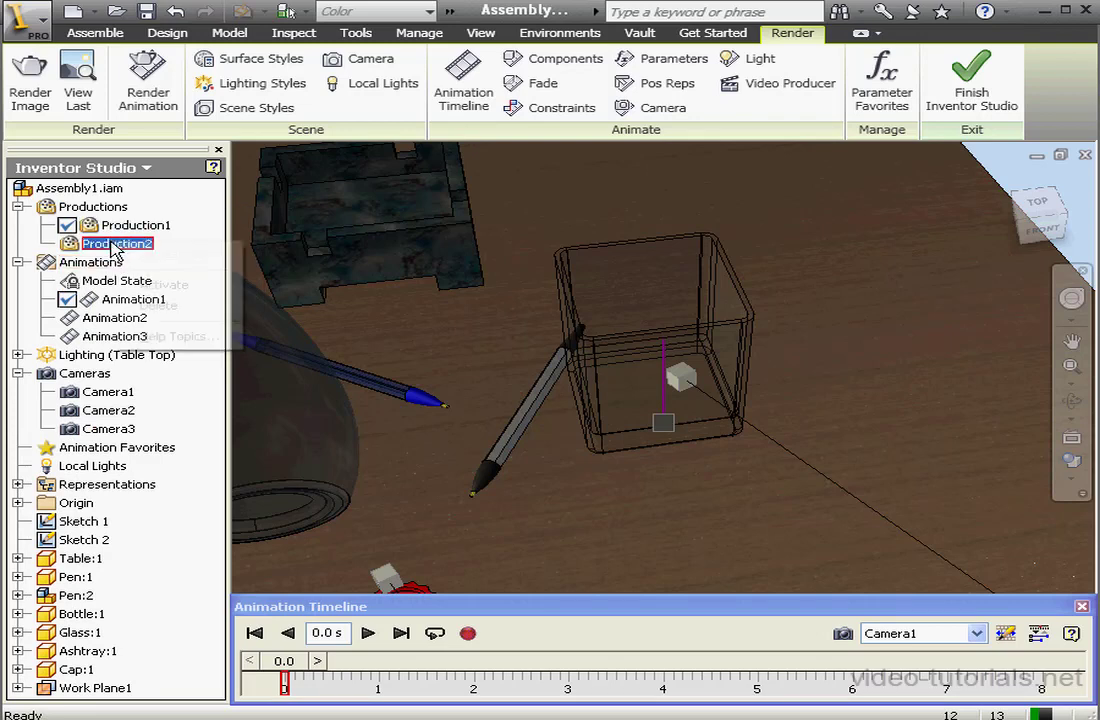
click(170, 286)
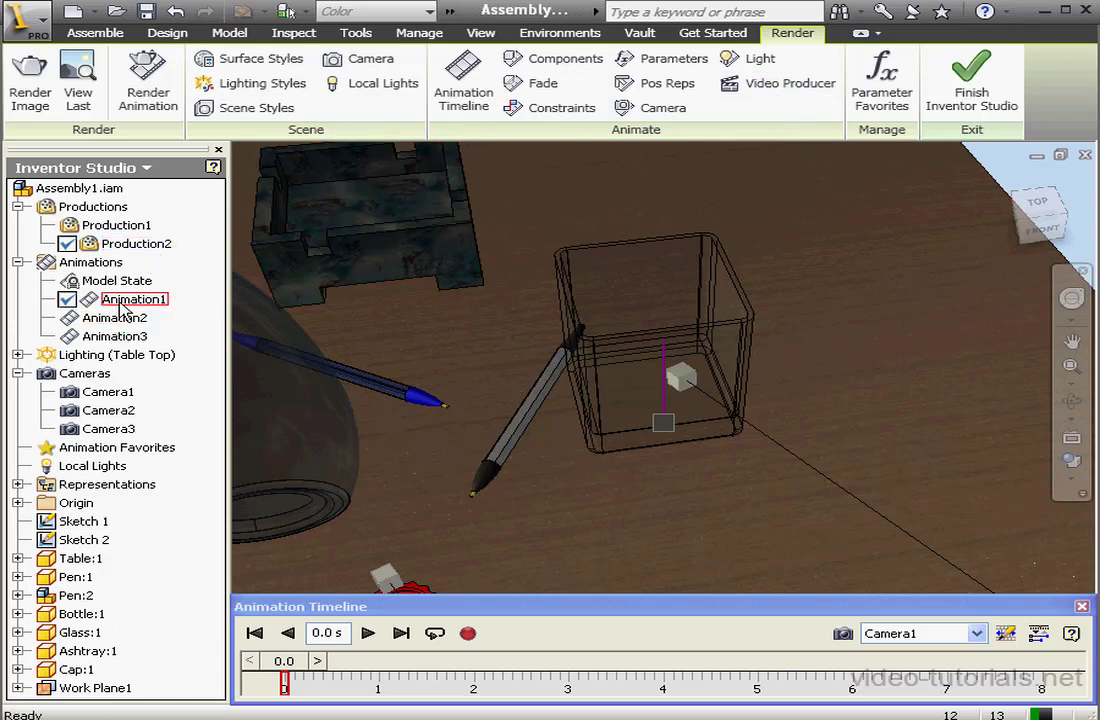
click(800, 88)
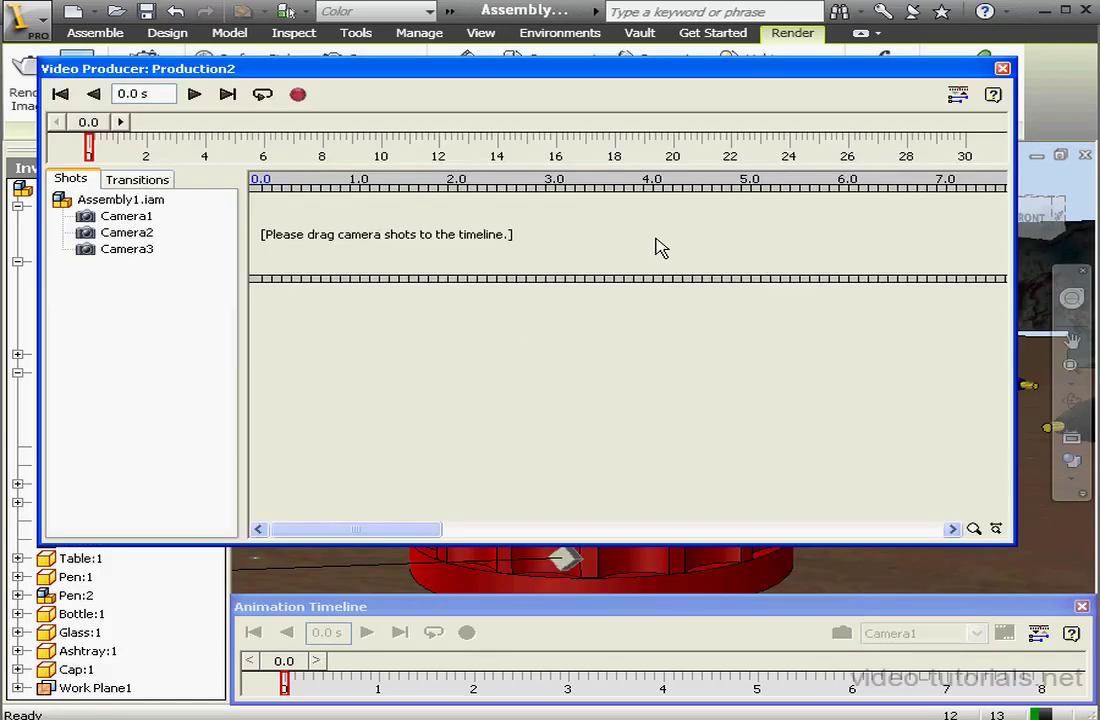
Add a Camera3 shot to Production2's timeline, stretch it to end at 8.0 s, and close Video Producer
mouse_move(142, 255)
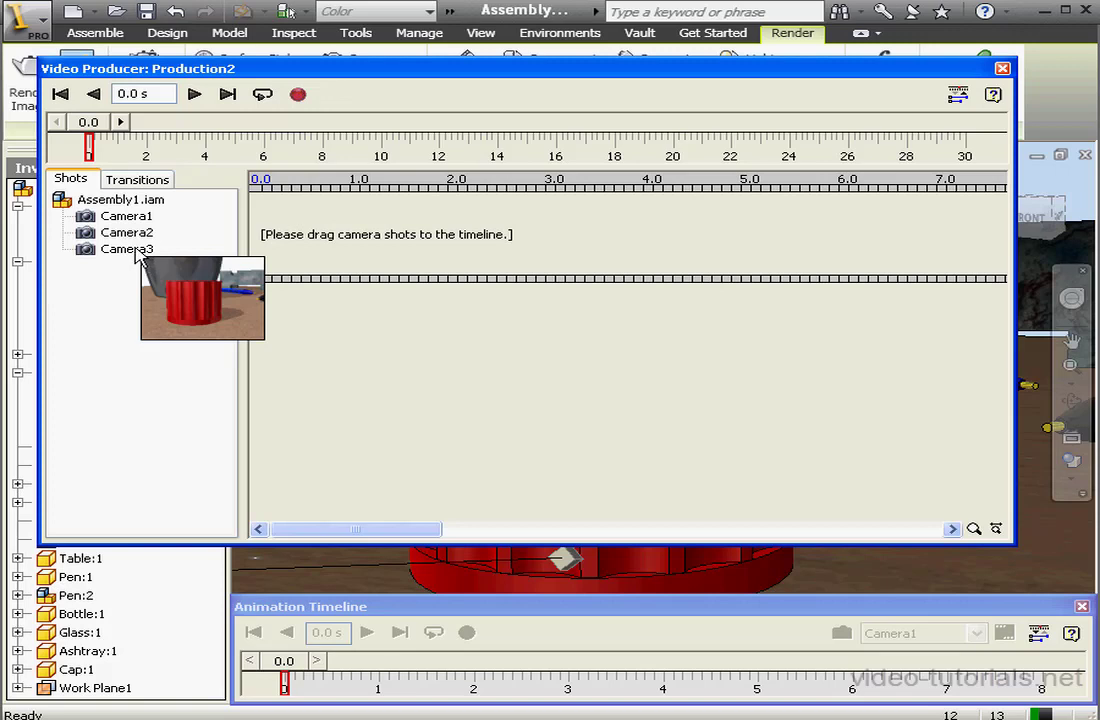
drag(137, 255, 304, 233)
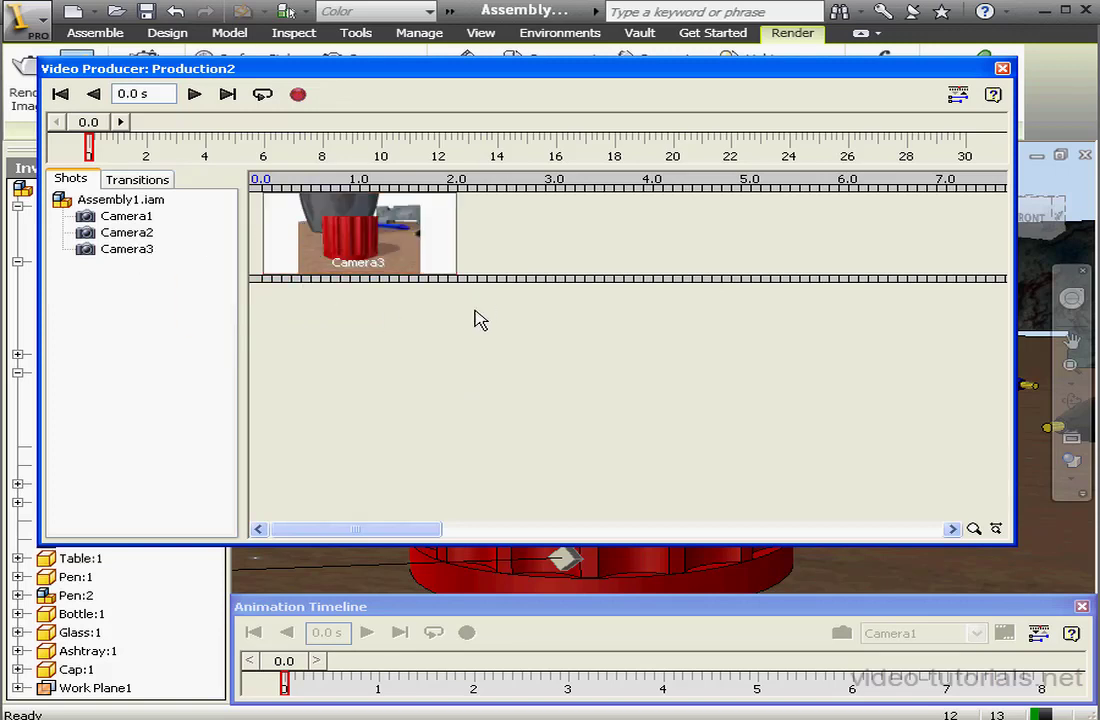
drag(421, 530, 457, 530)
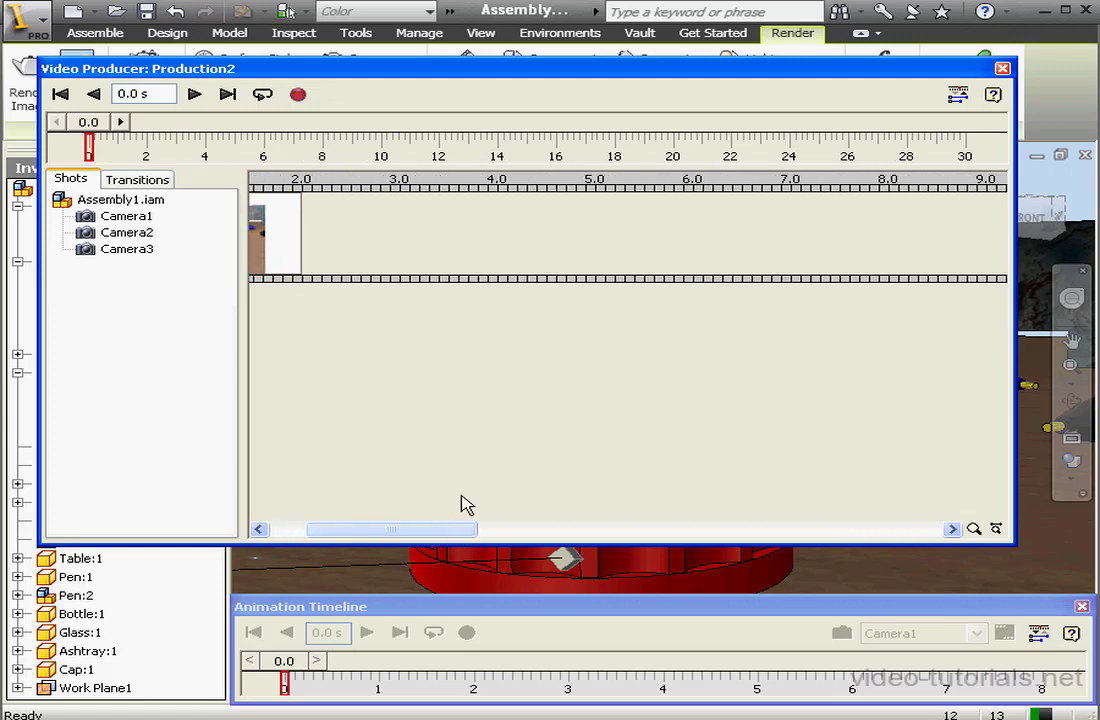
drag(298, 254, 913, 255)
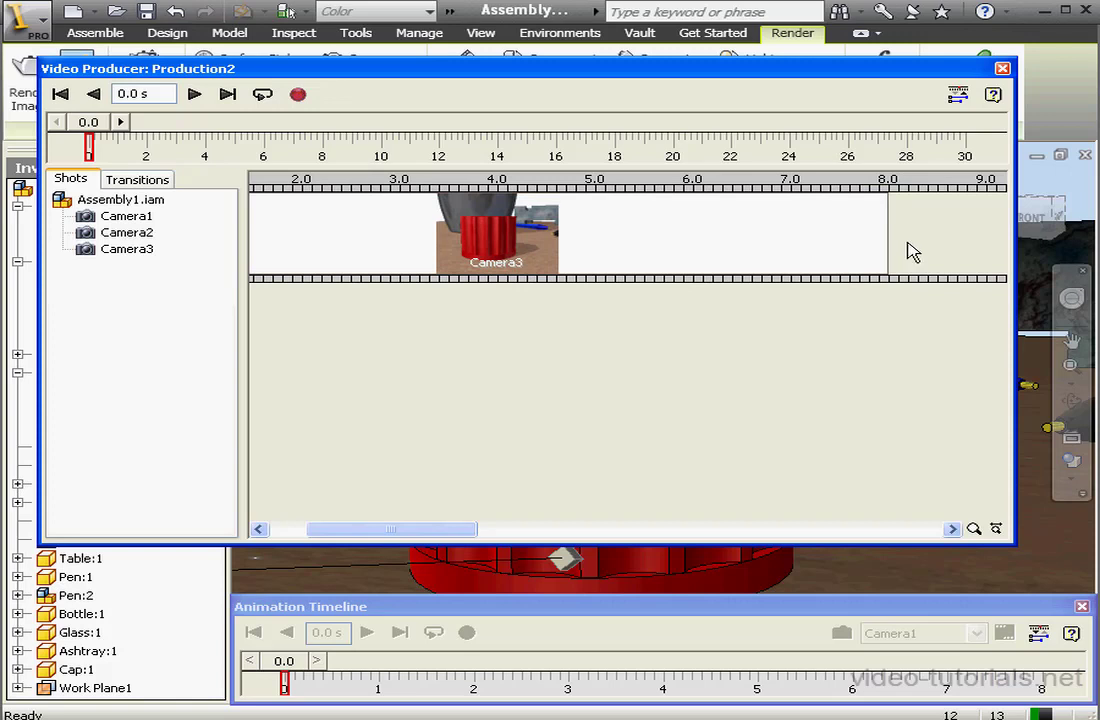
click(886, 238)
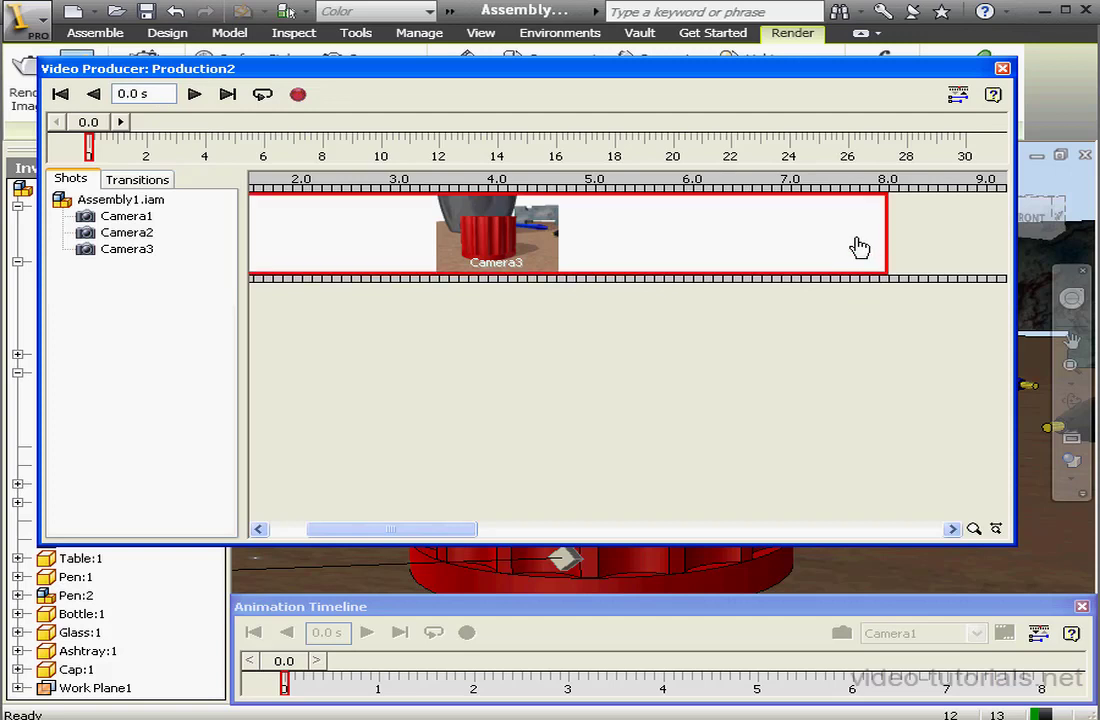
click(1003, 70)
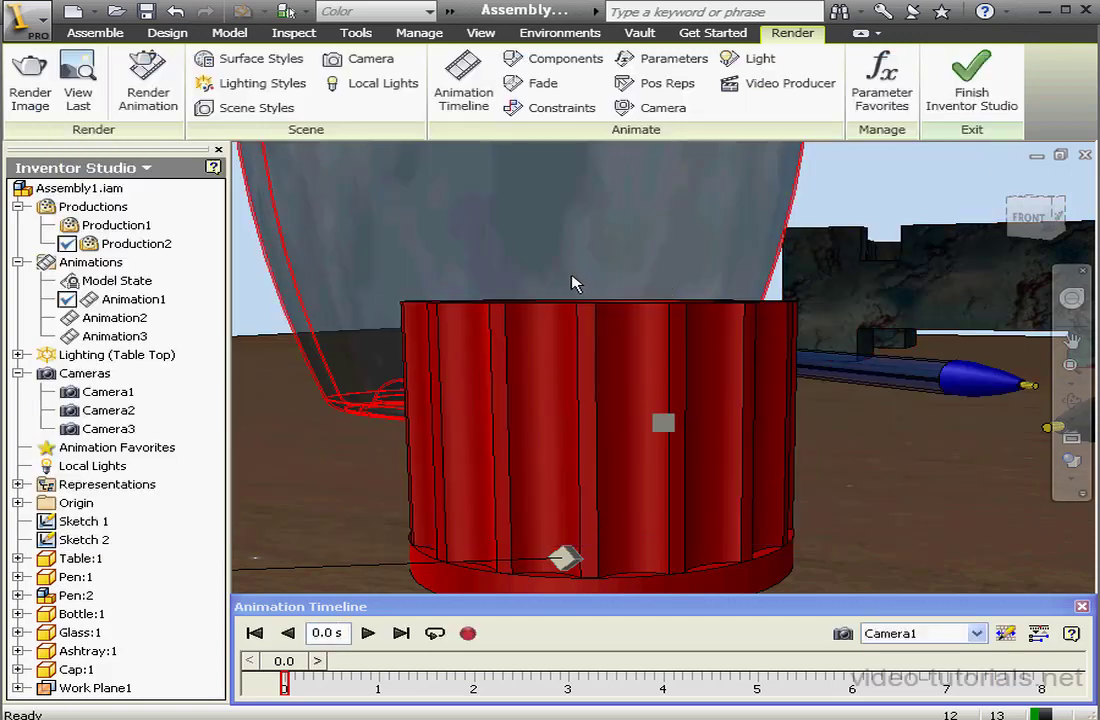
Change Animation1's length in Animation Options from 8.0 to 9.0 seconds
click(140, 300)
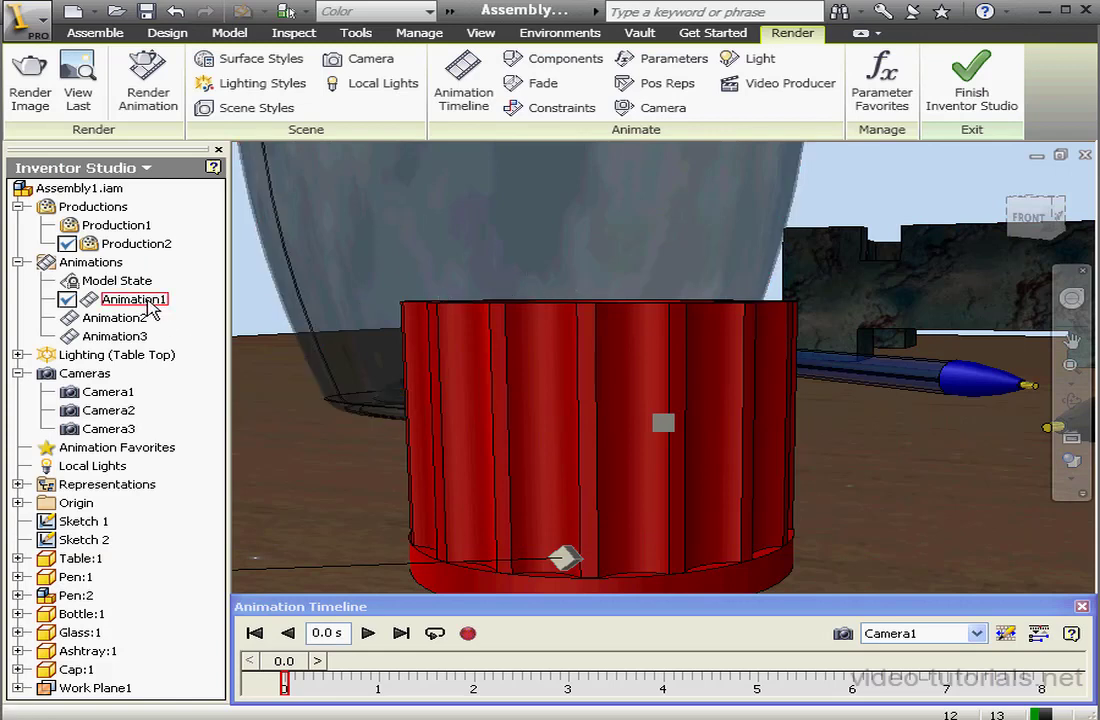
click(1038, 633)
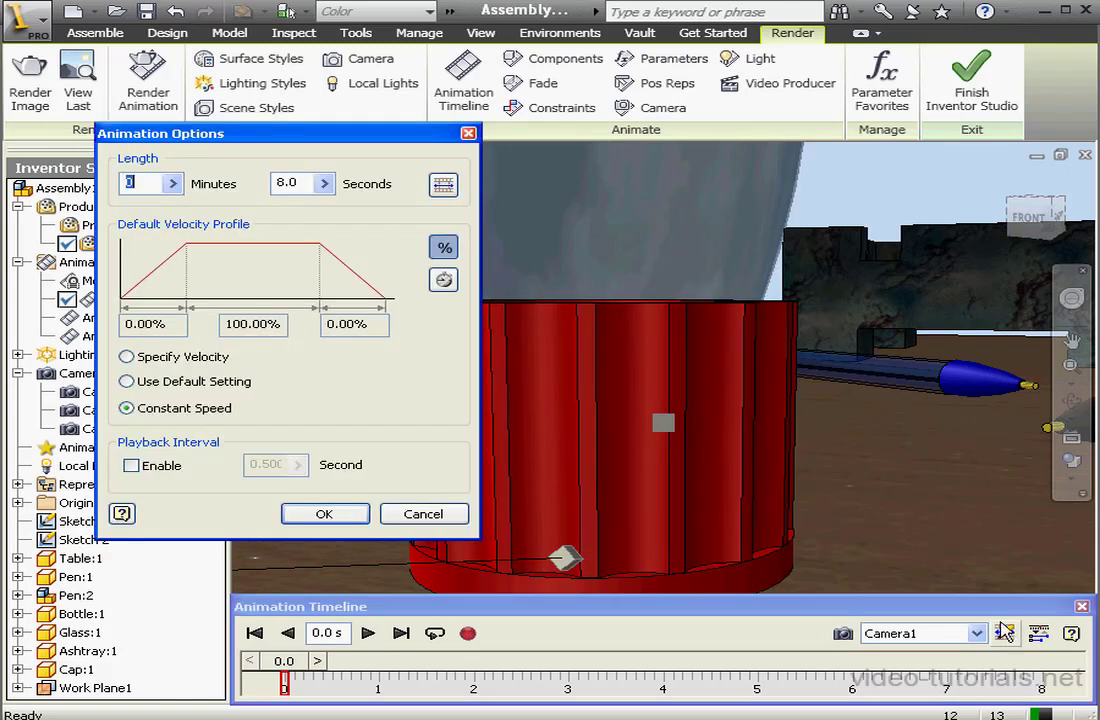
drag(283, 182, 269, 182)
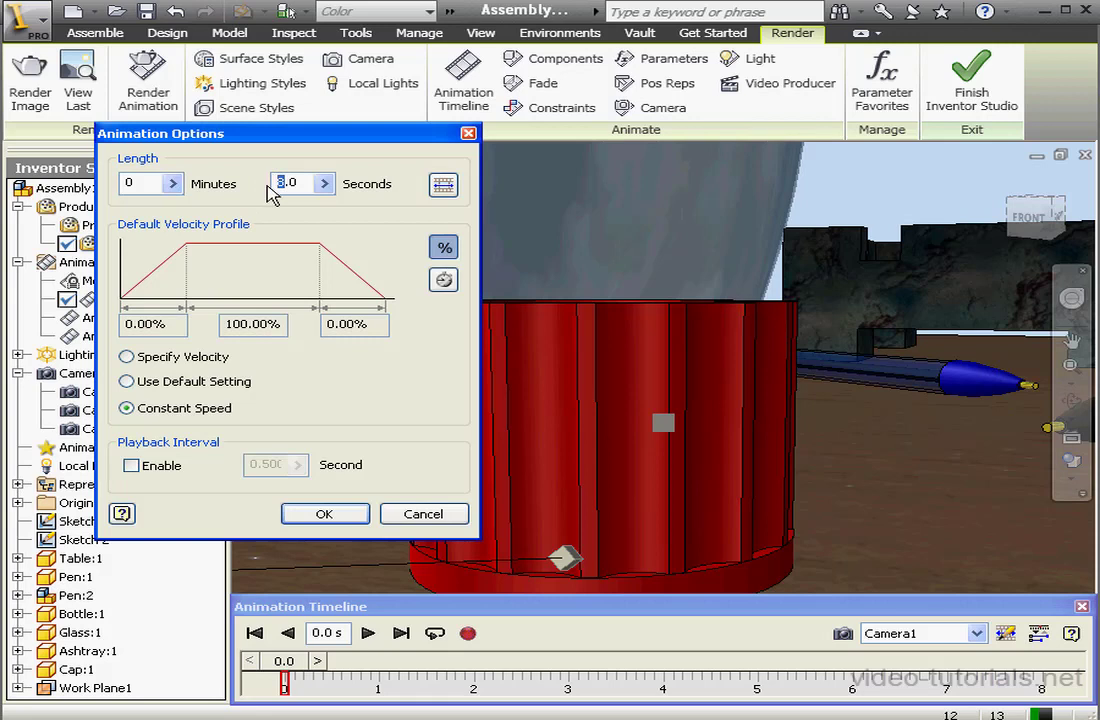
text(9)
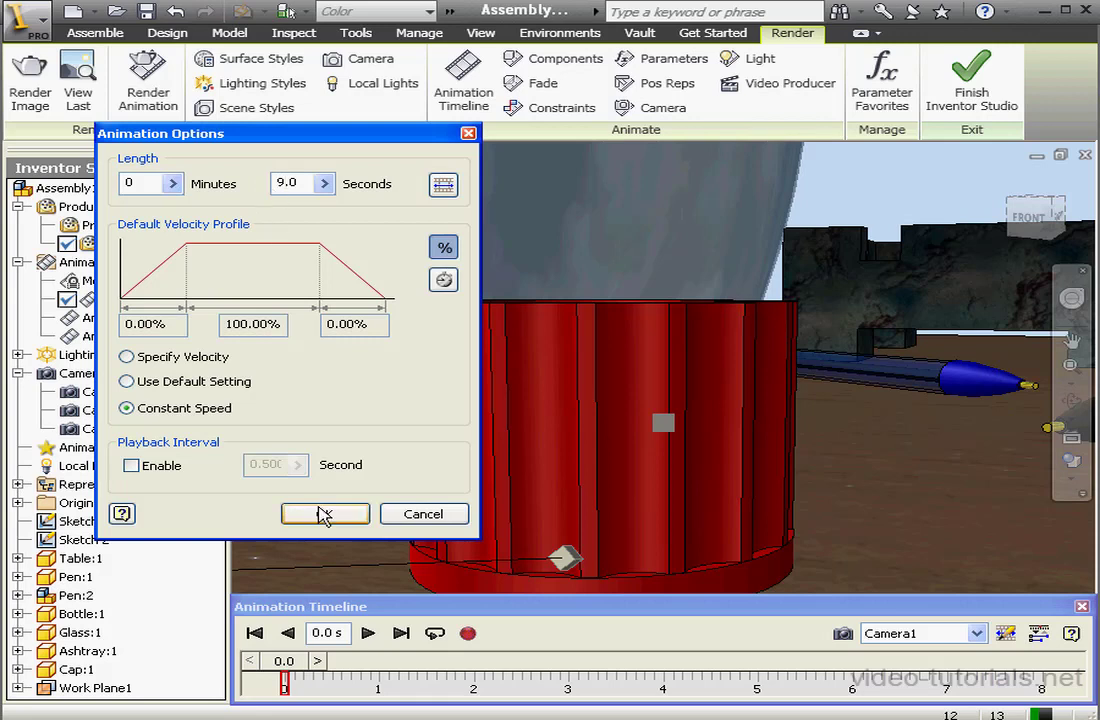
click(325, 513)
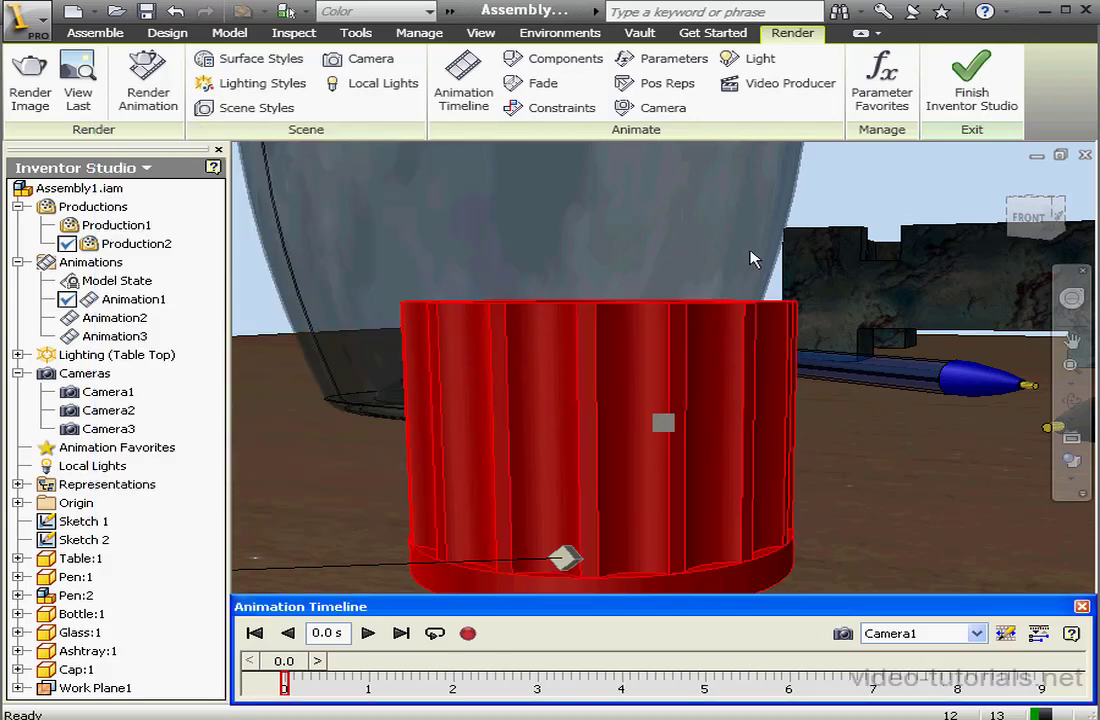
In Production2's Video Producer, stretch the Camera3 shot to end at 9.0 s, then close it
click(795, 85)
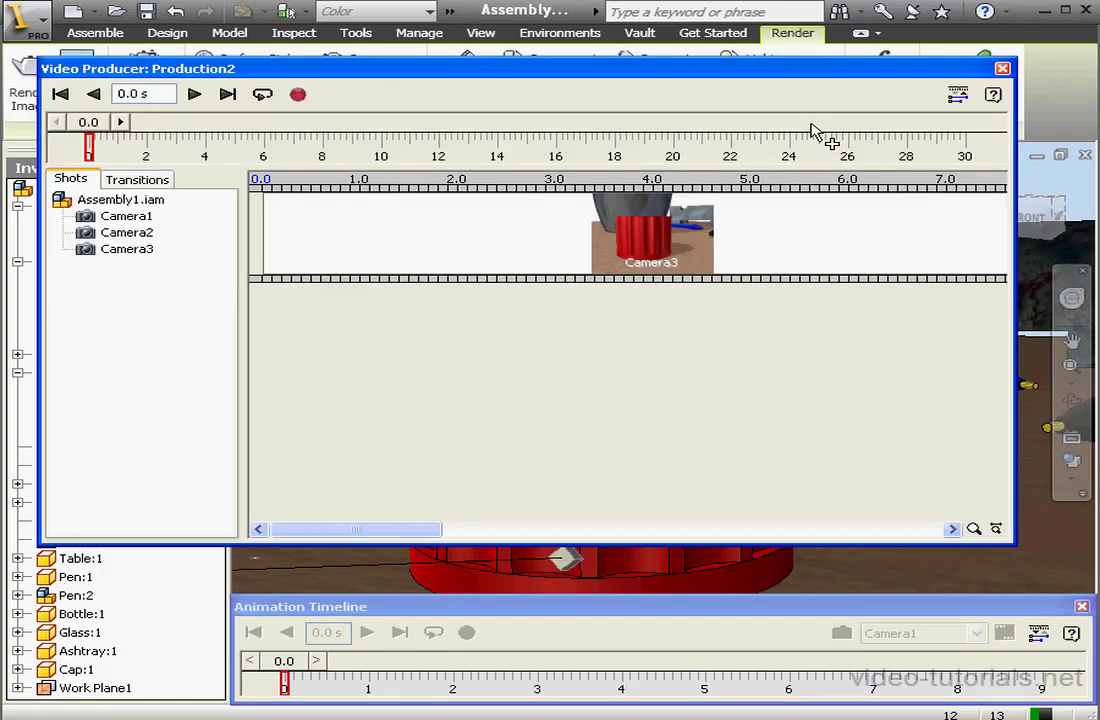
drag(400, 537, 520, 538)
drag(522, 233, 622, 231)
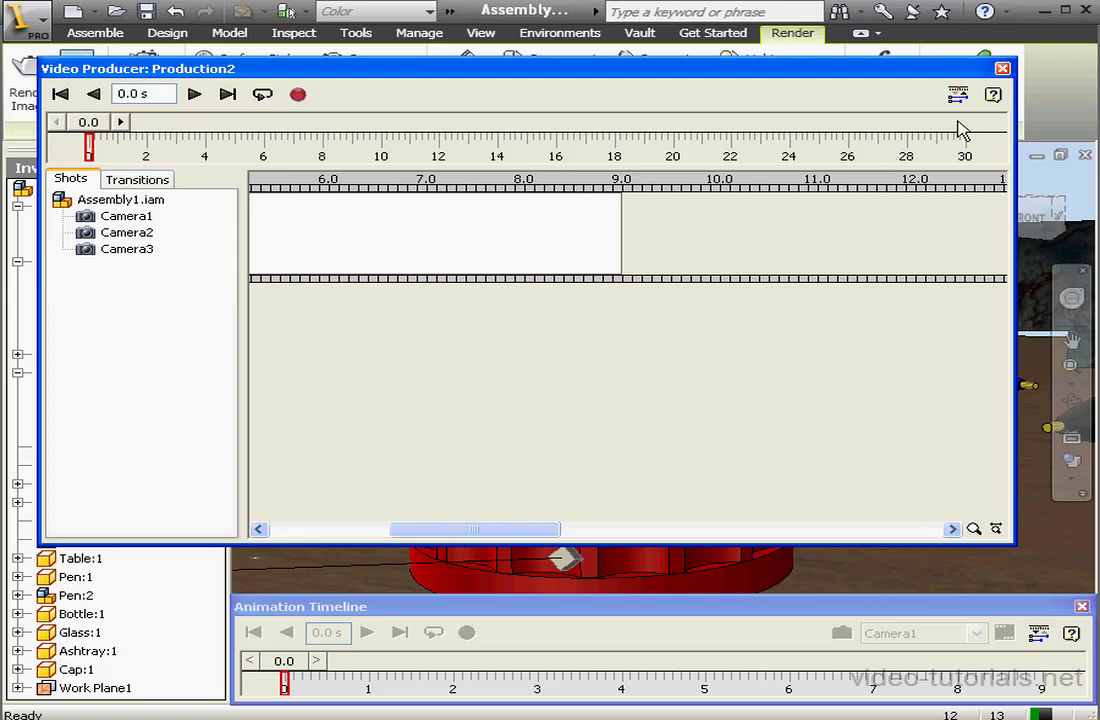
click(1002, 69)
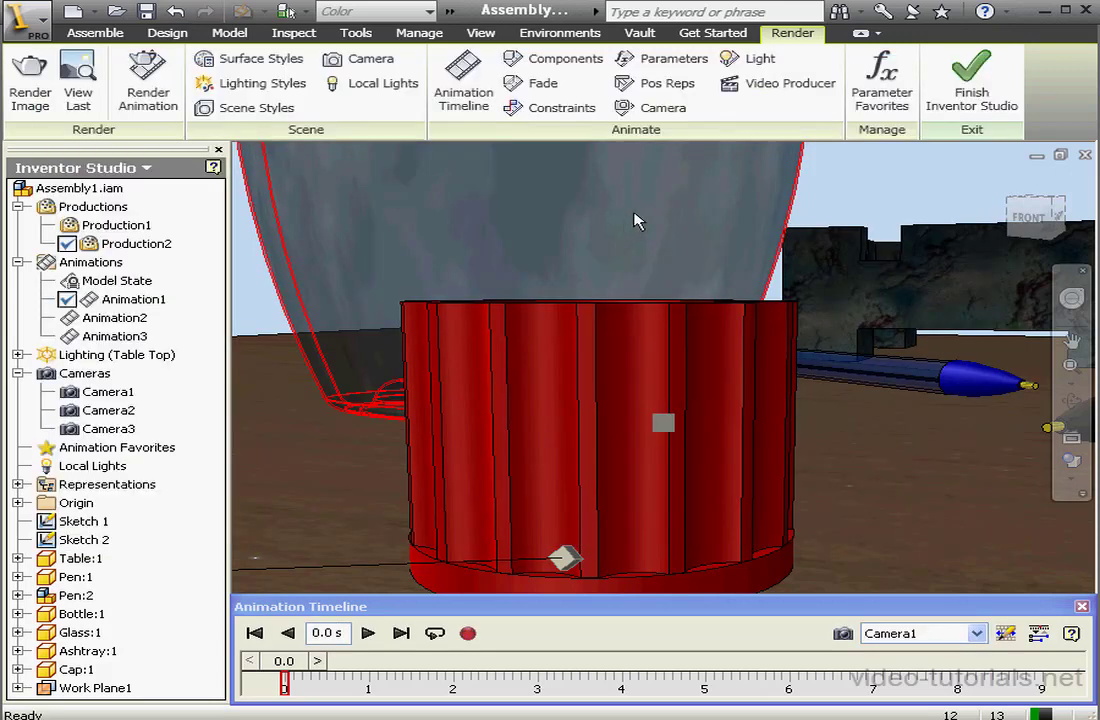
Expand the timeline and Cameras branch, verify the 8.0 s length in Animation Options, then close the timeline
click(1037, 631)
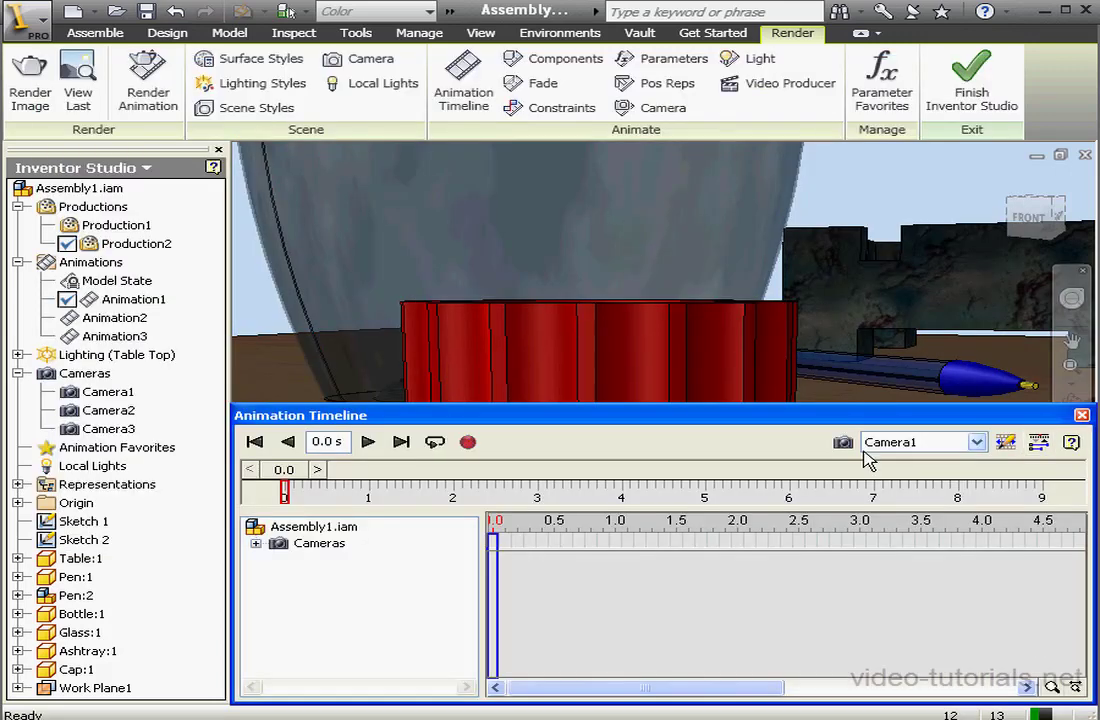
click(256, 545)
drag(616, 688, 840, 703)
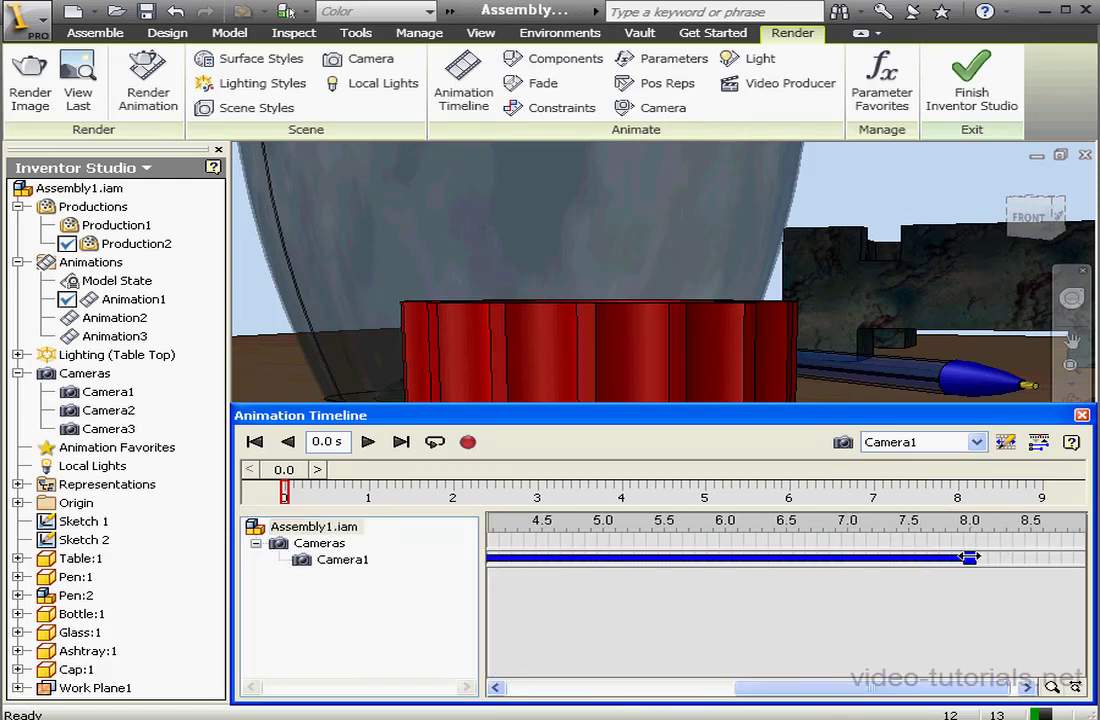
click(1006, 442)
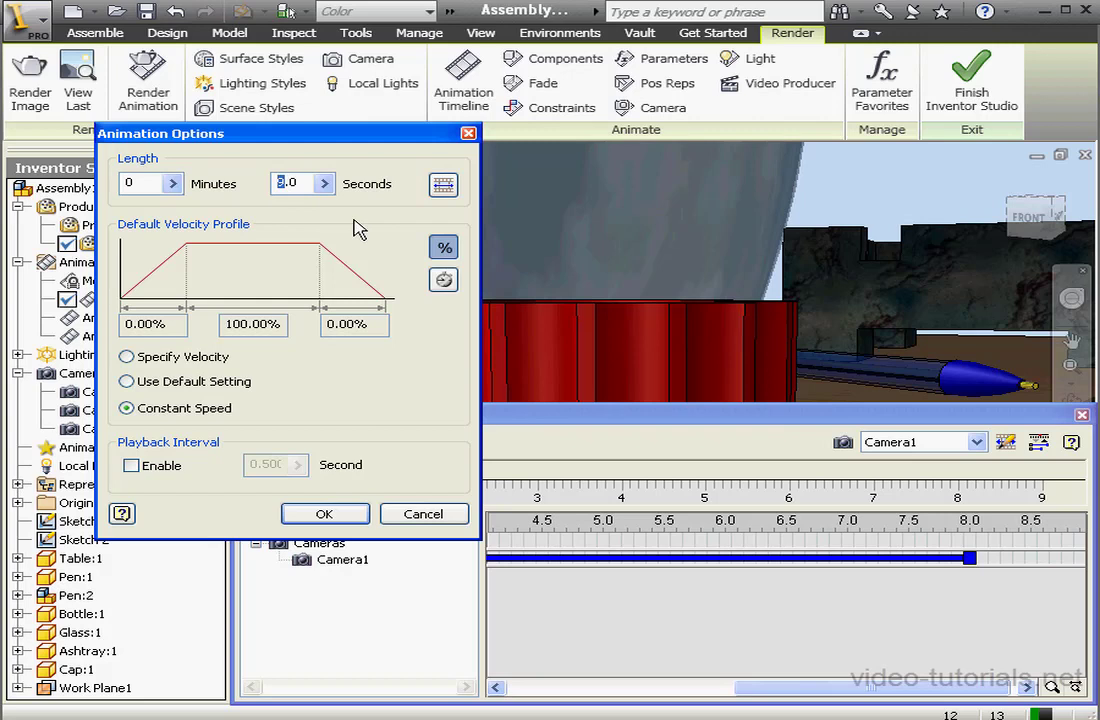
click(350, 510)
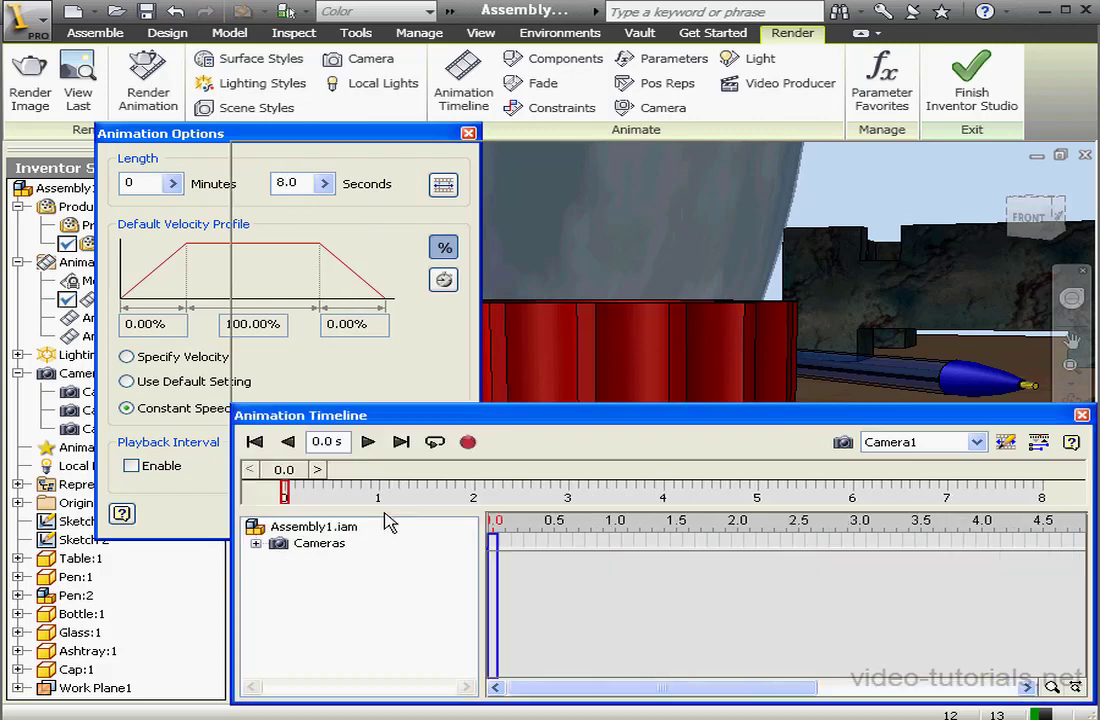
click(1082, 414)
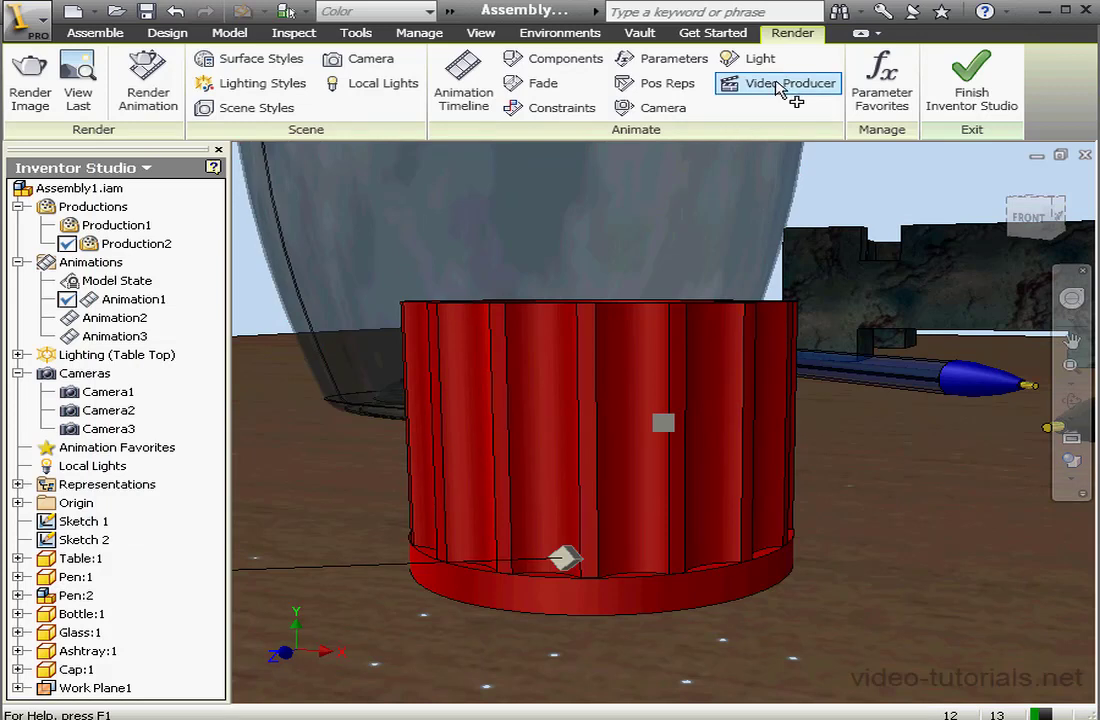
In Production2's Video Producer, shorten the Camera3 shot from 9.0 back to 8.0 s
click(781, 85)
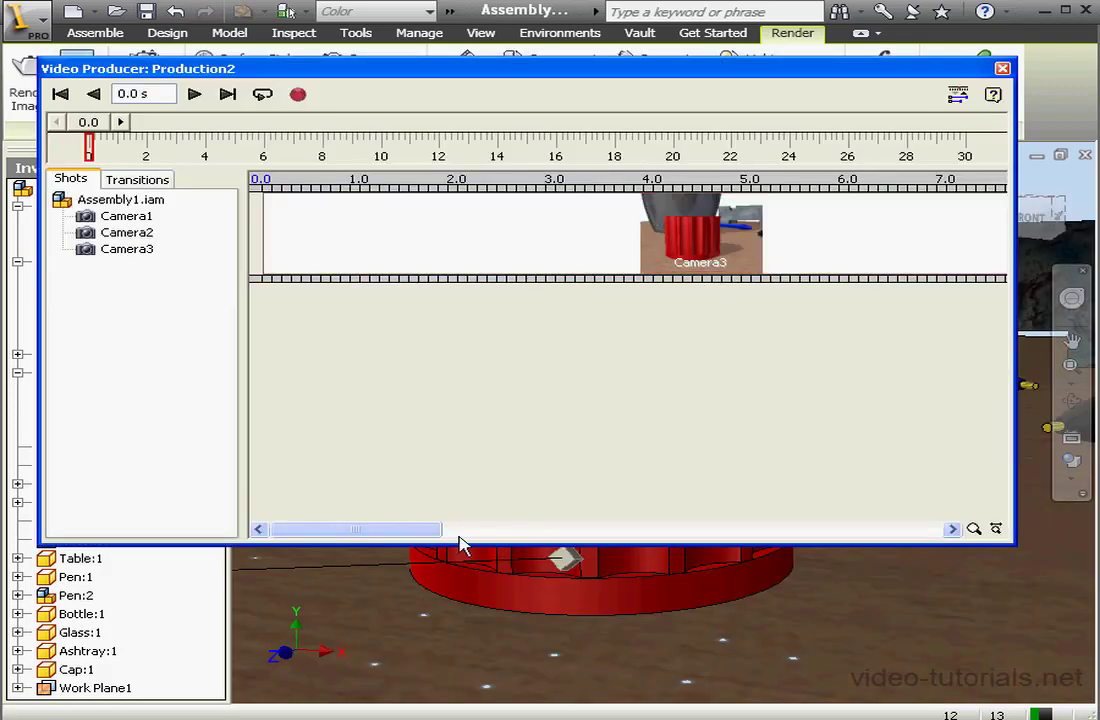
drag(460, 540, 554, 535)
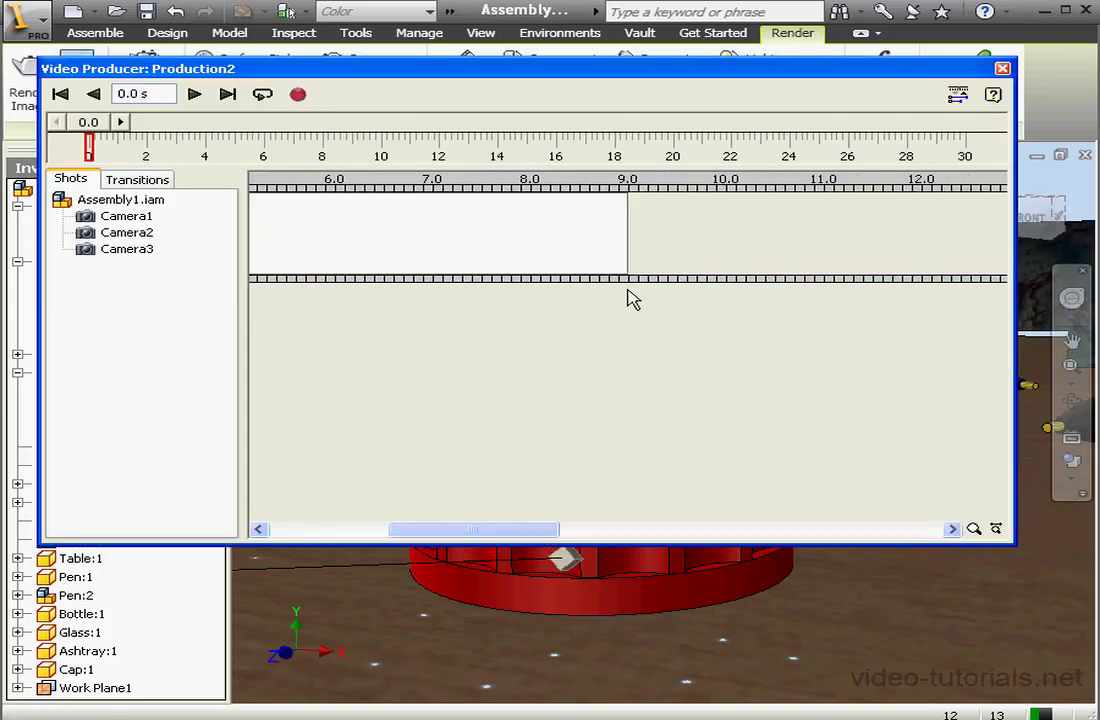
drag(627, 245, 530, 245)
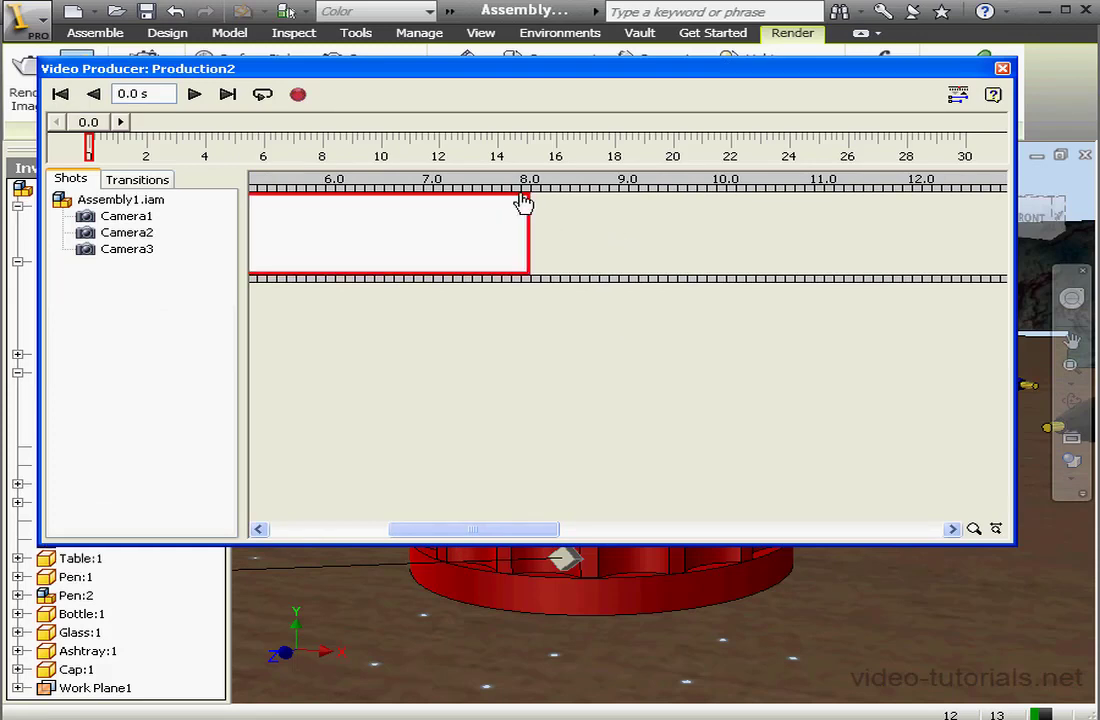
click(1002, 69)
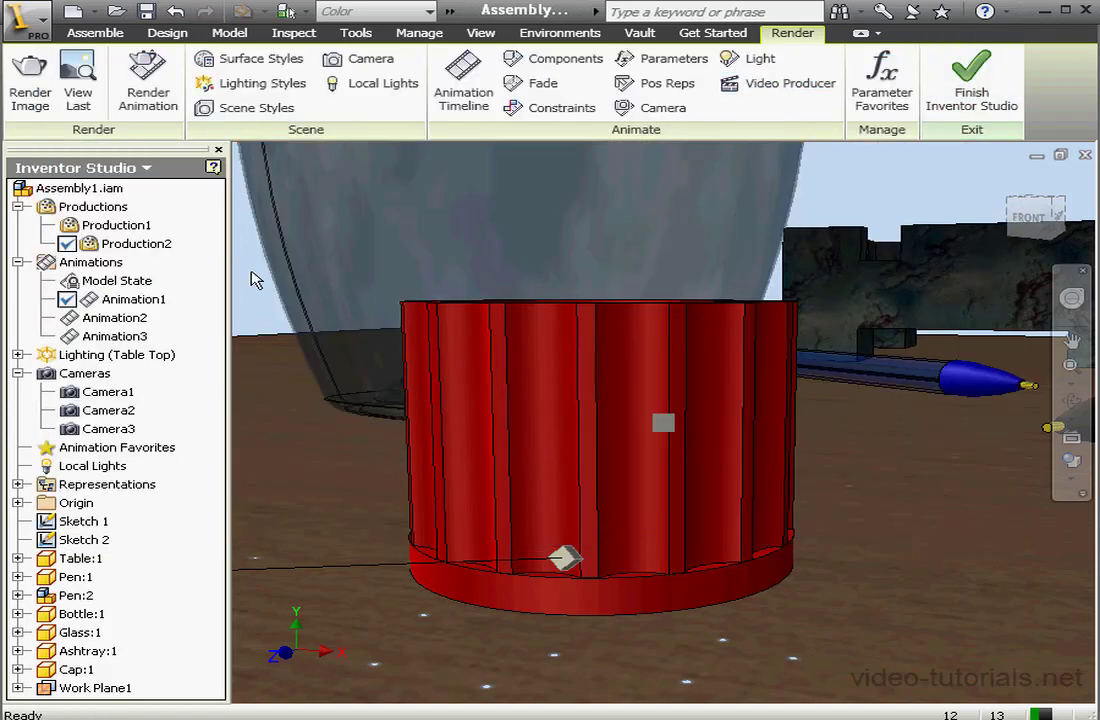
Create Production3 and make it the active production
right_click(106, 208)
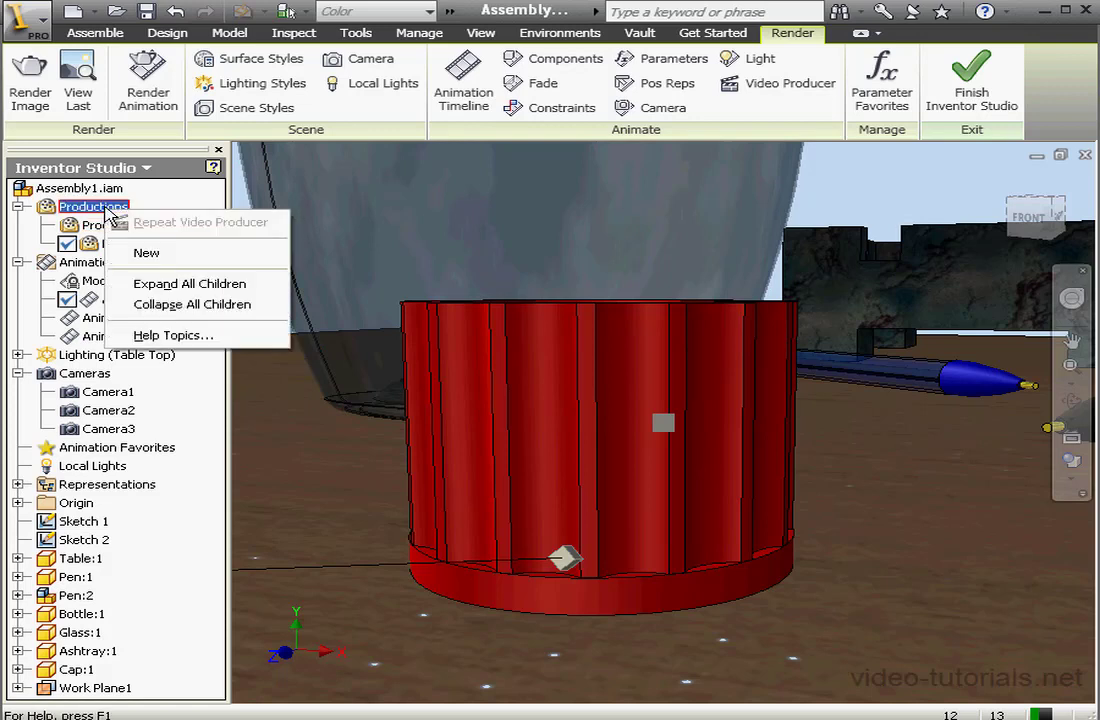
click(147, 254)
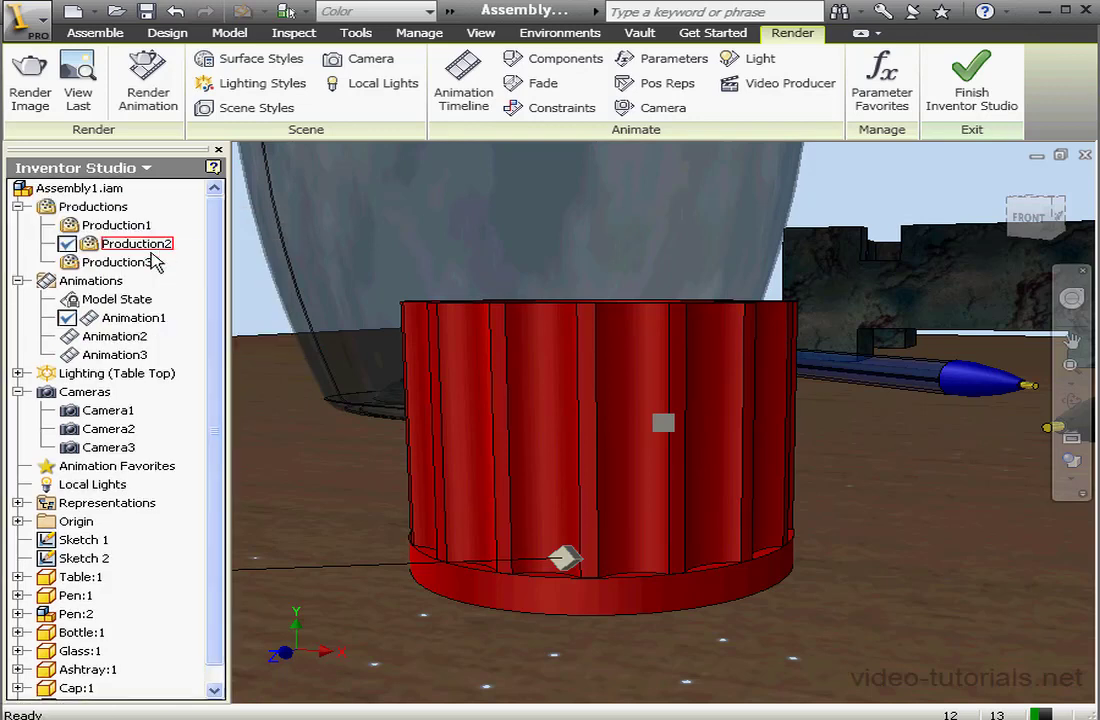
right_click(130, 264)
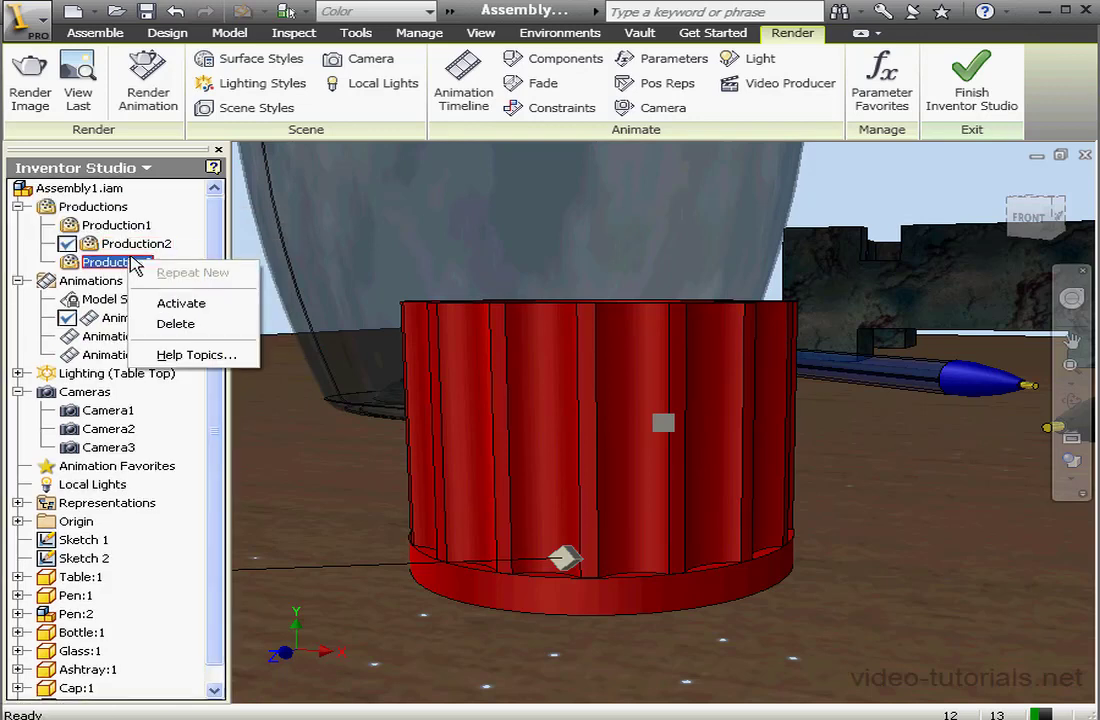
click(186, 306)
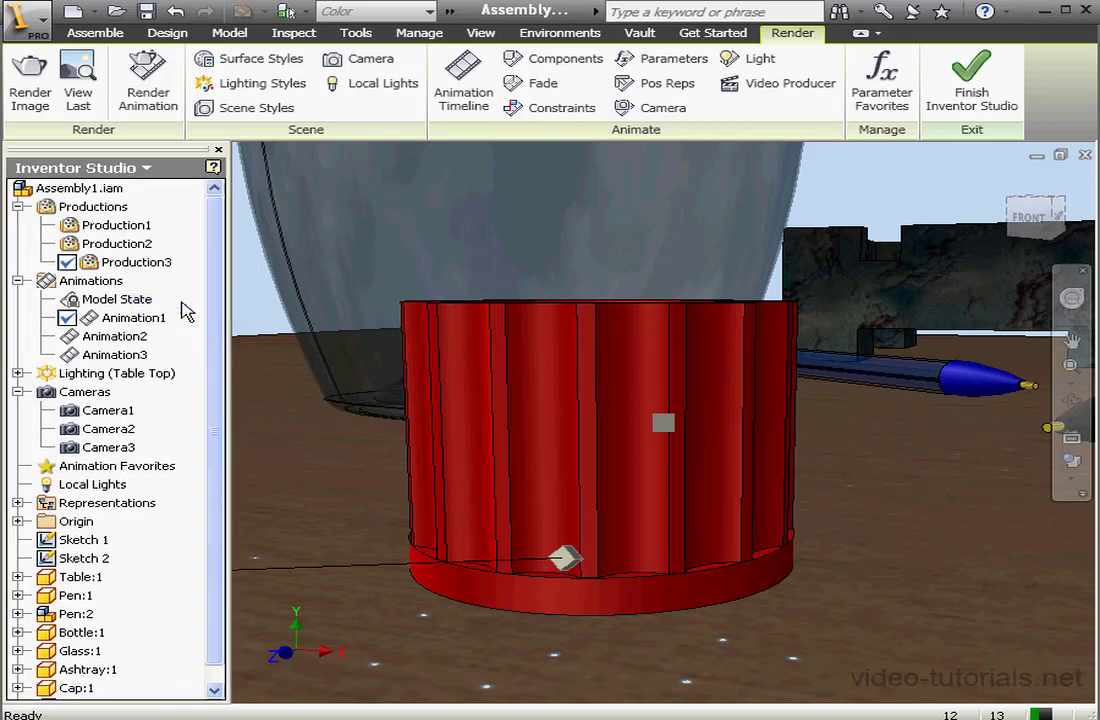
Create Animation4 and make it the active animation
right_click(107, 285)
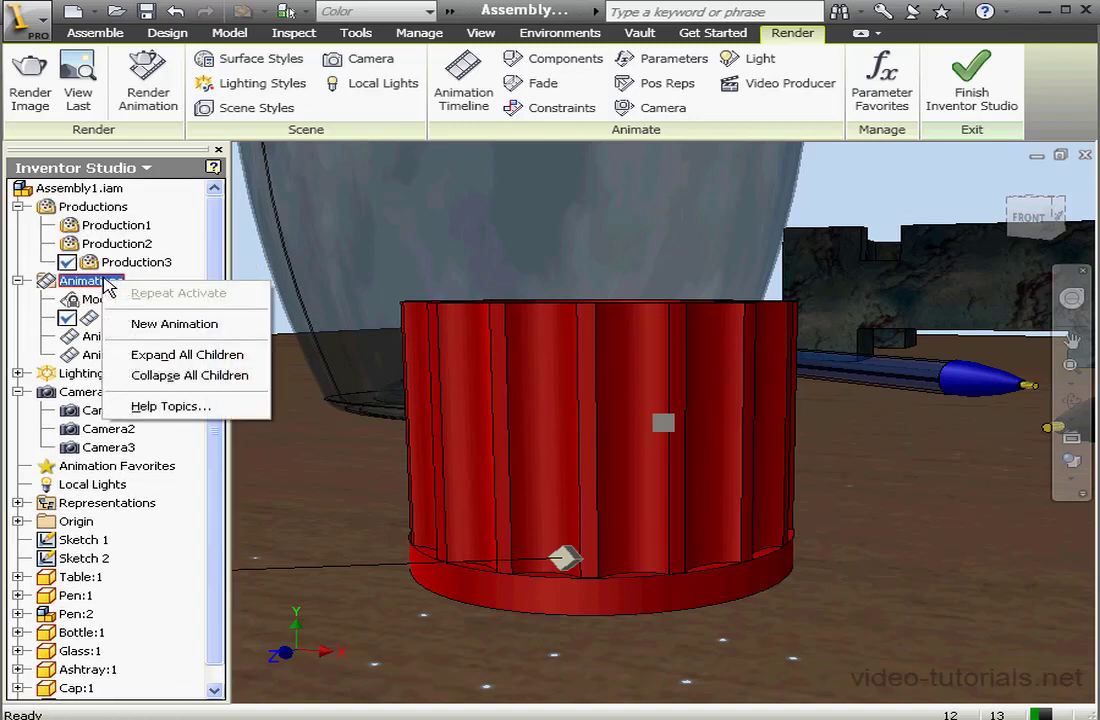
click(187, 324)
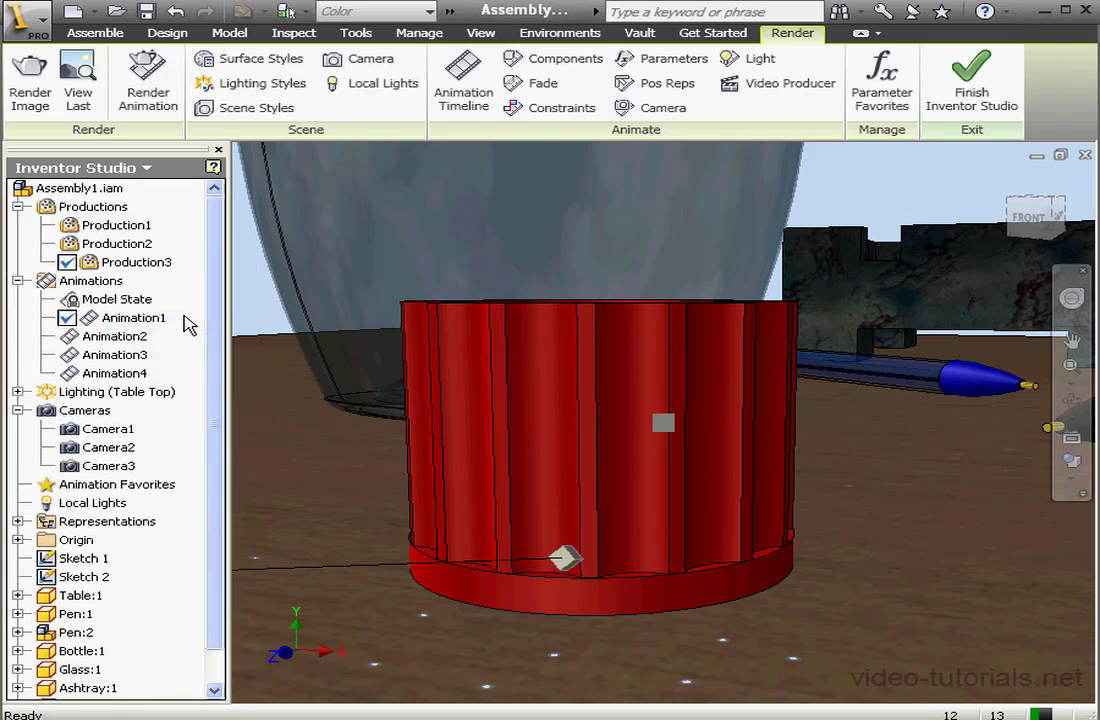
right_click(124, 378)
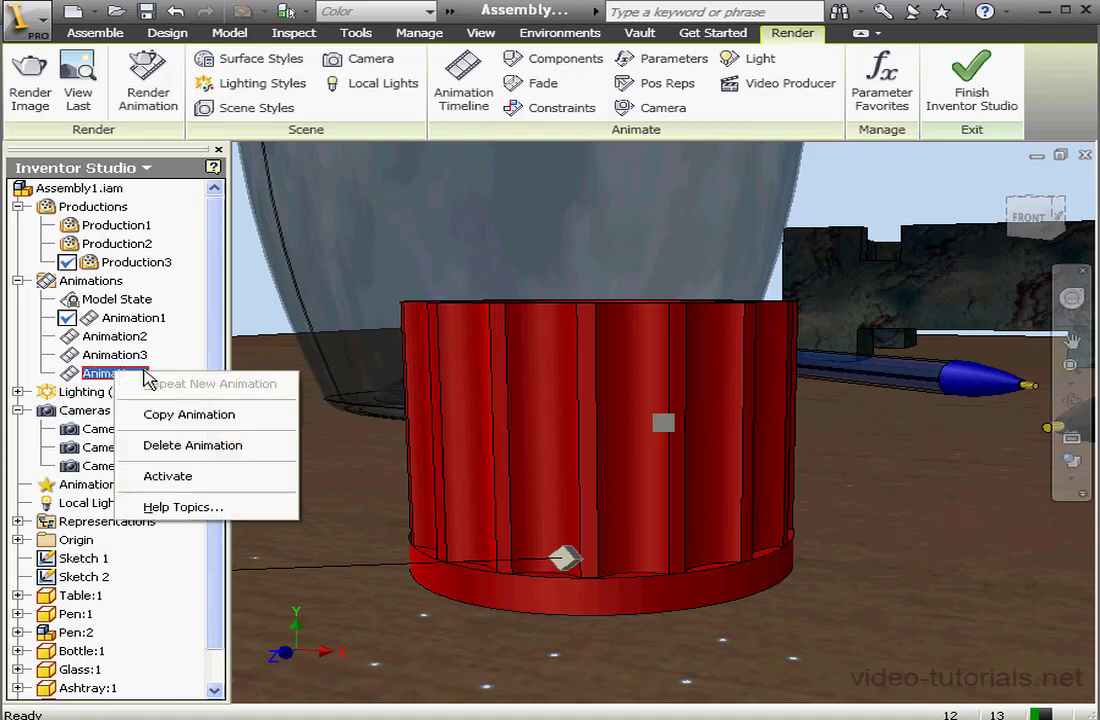
click(182, 477)
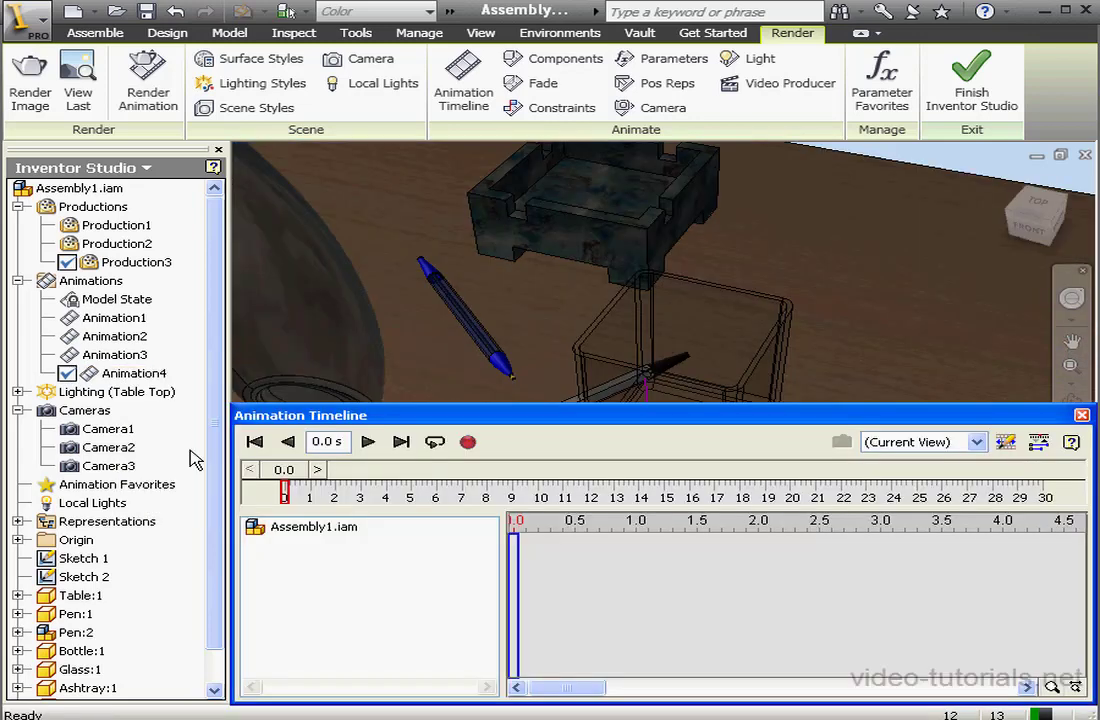
Replace Animation4's 30.0-second length in Animation Options with 10.5 seconds
click(1005, 441)
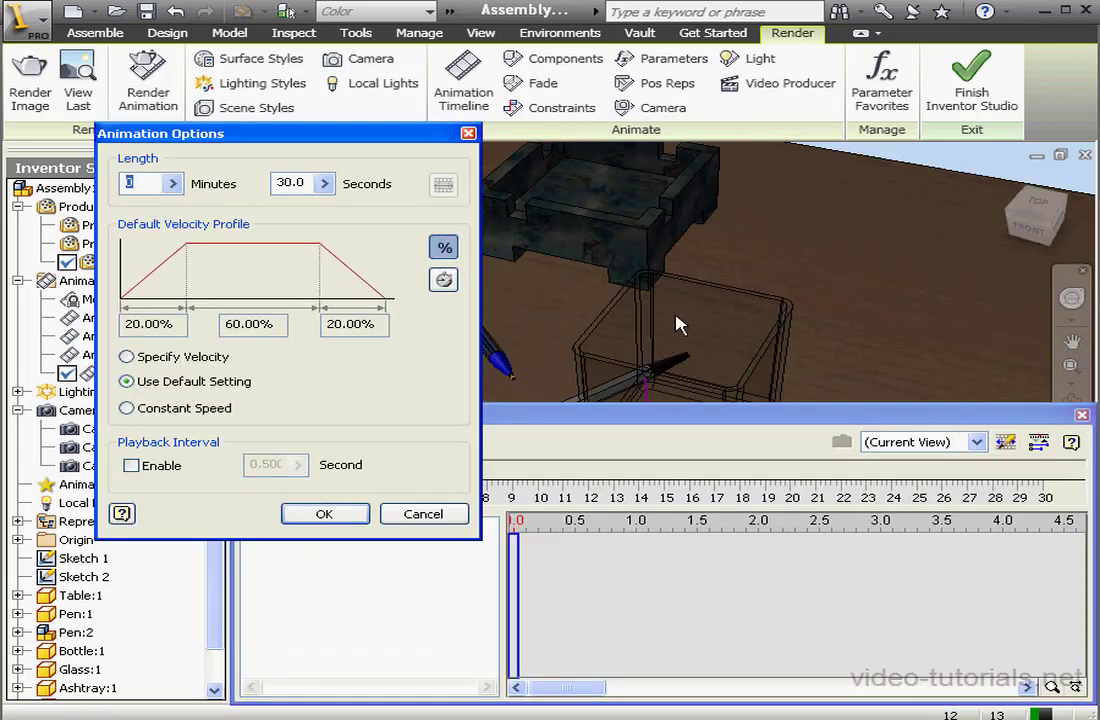
drag(293, 182, 270, 181)
text(1)
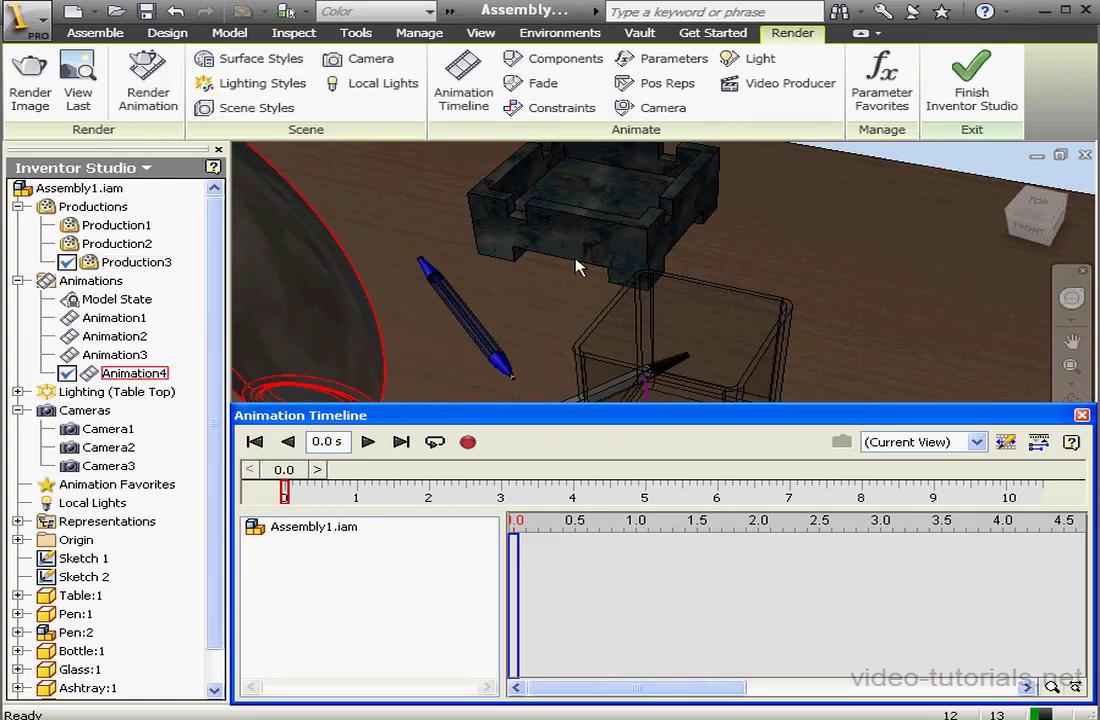
Place Camera3 as a shot on the Production3 Video Producer timeline
click(789, 86)
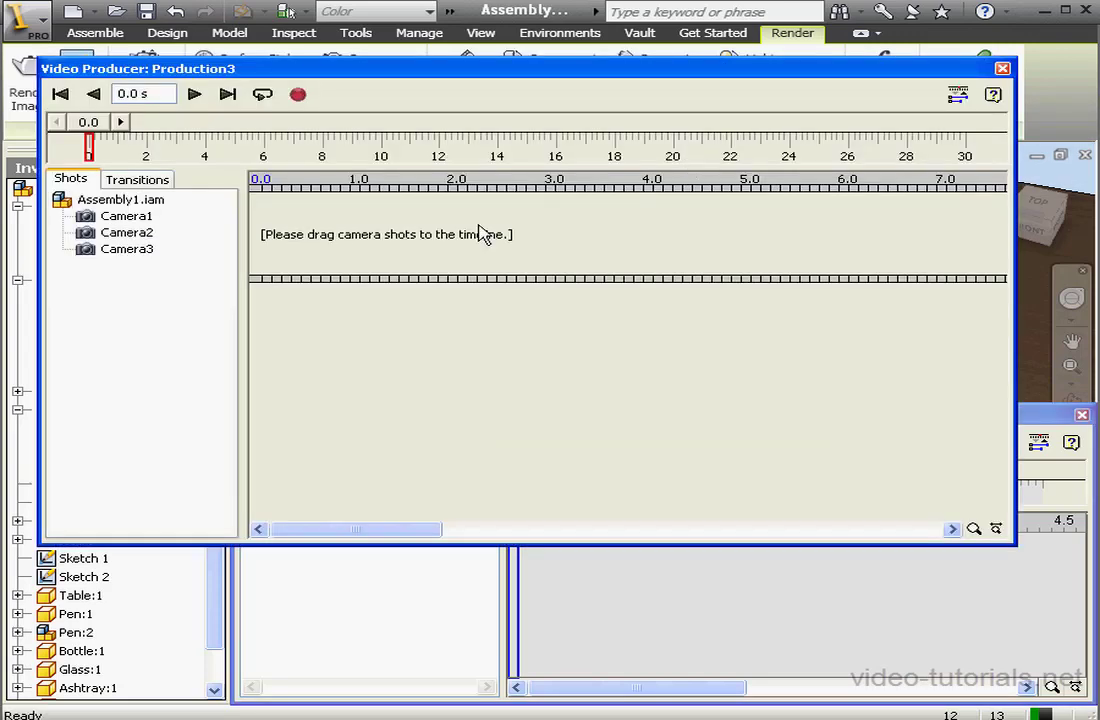
mouse_move(141, 258)
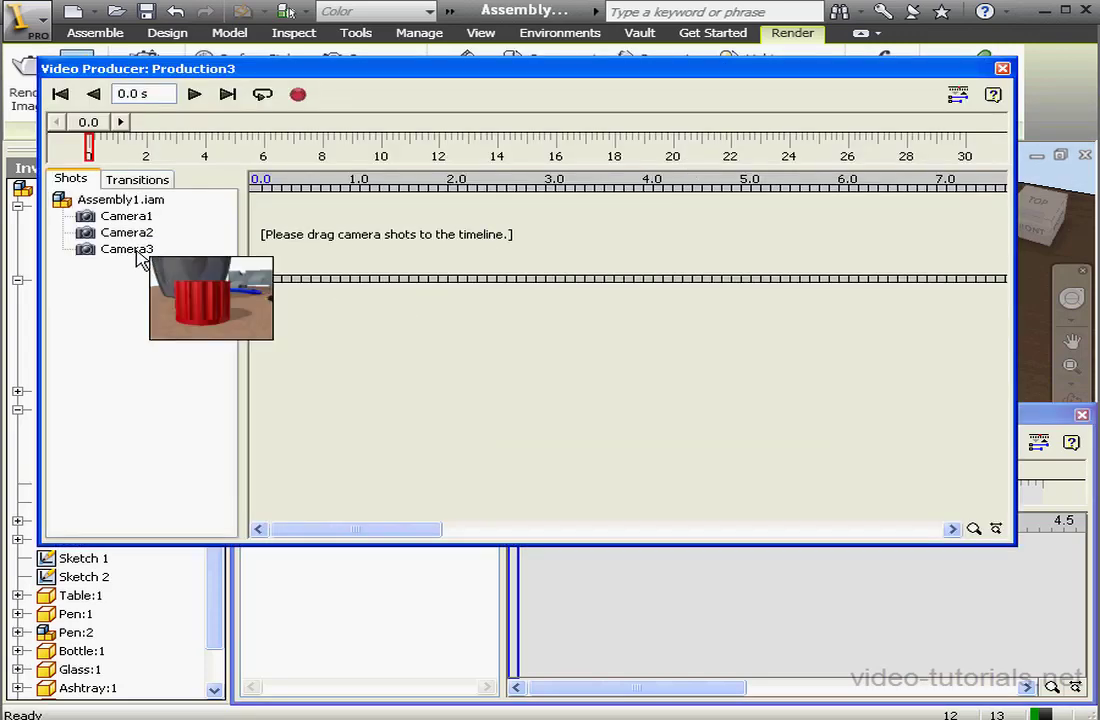
drag(141, 258, 331, 238)
Stretch the Camera3 shot to end near 10.5 s, then close Video Producer
drag(452, 243, 903, 245)
drag(395, 530, 512, 540)
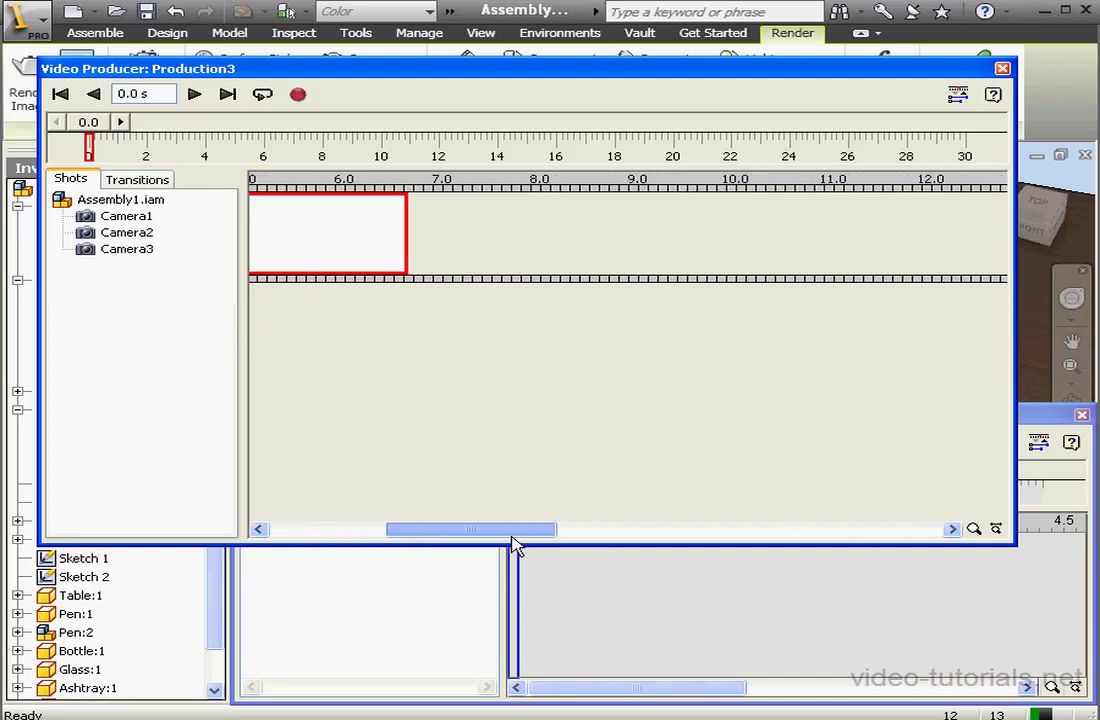
drag(384, 253, 745, 255)
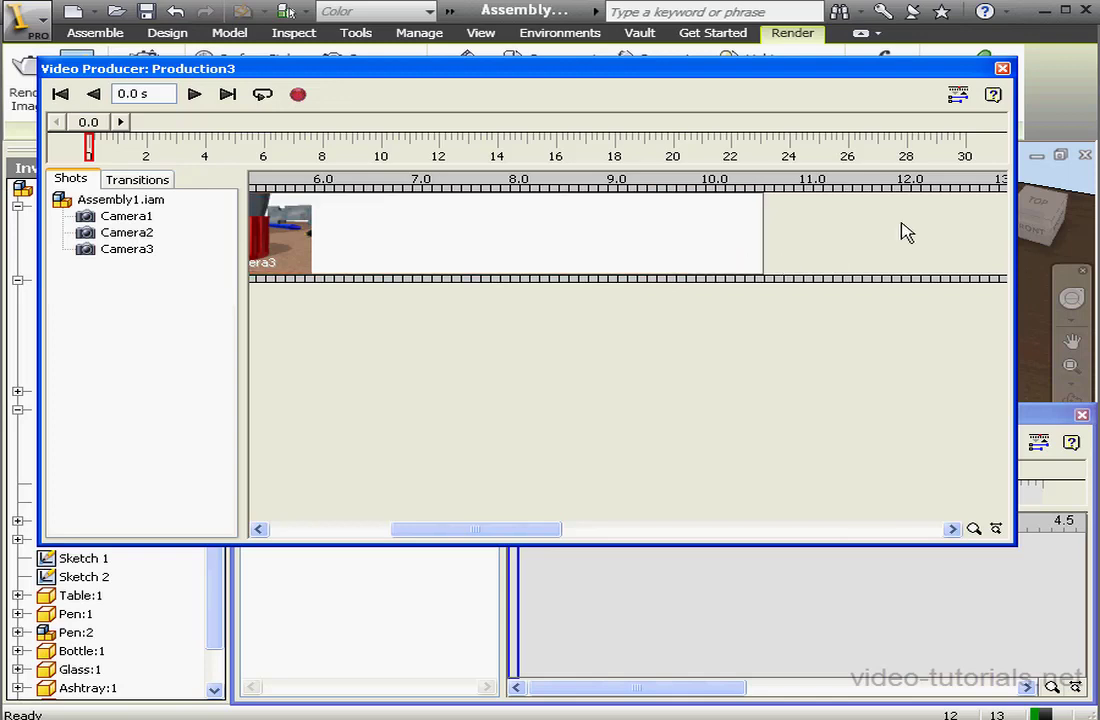
click(1001, 67)
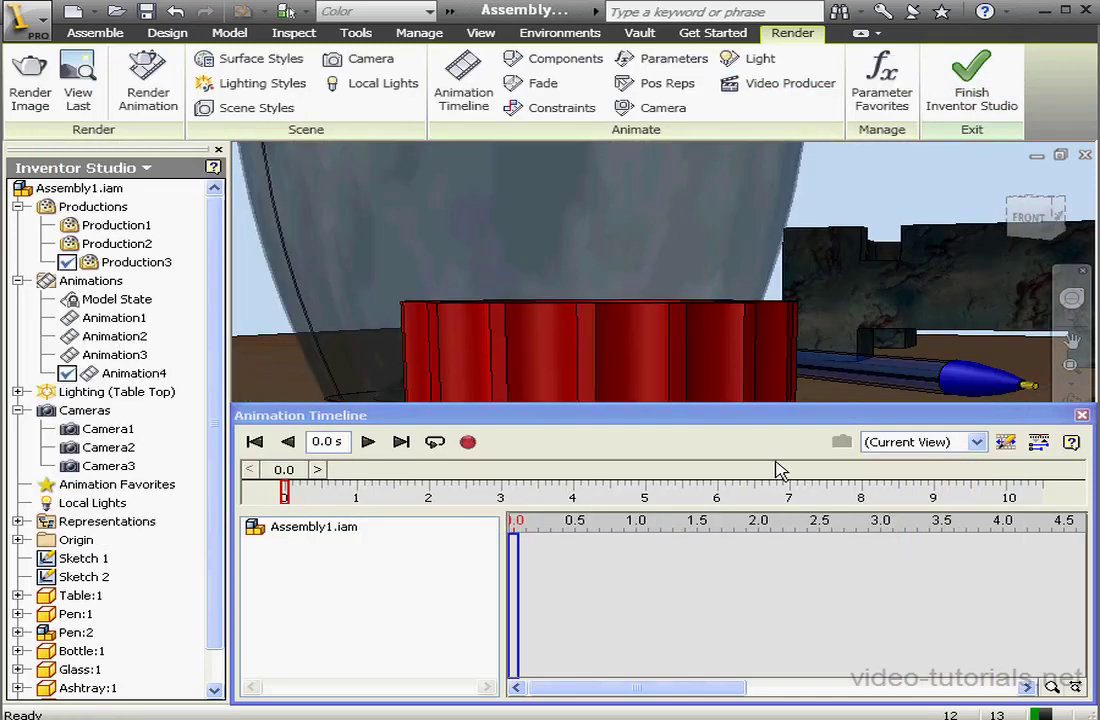
Change Animation4's length in Animation Options from 10.5 to 12.5 seconds
click(1006, 442)
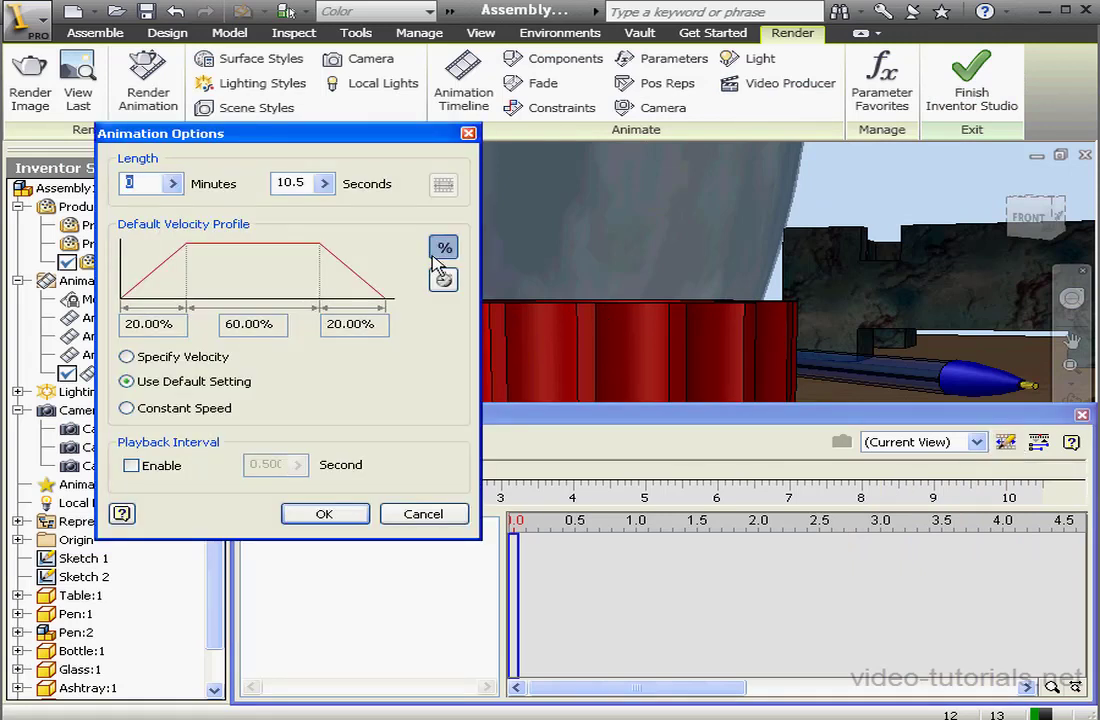
drag(300, 133, 480, 150)
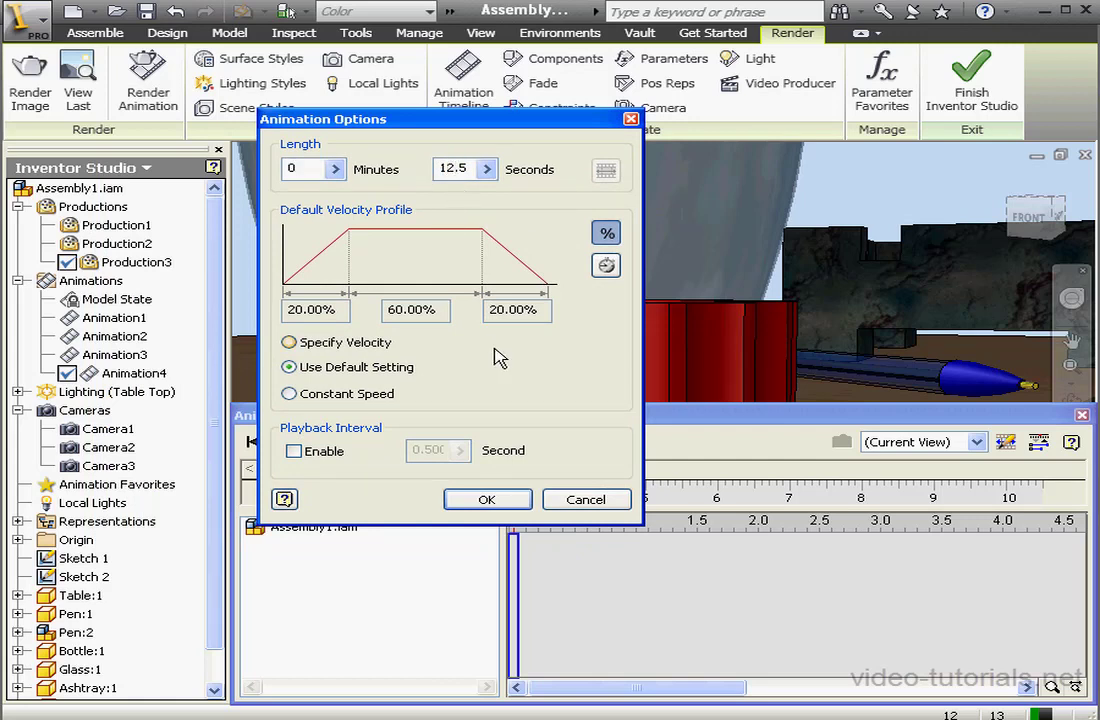
click(489, 499)
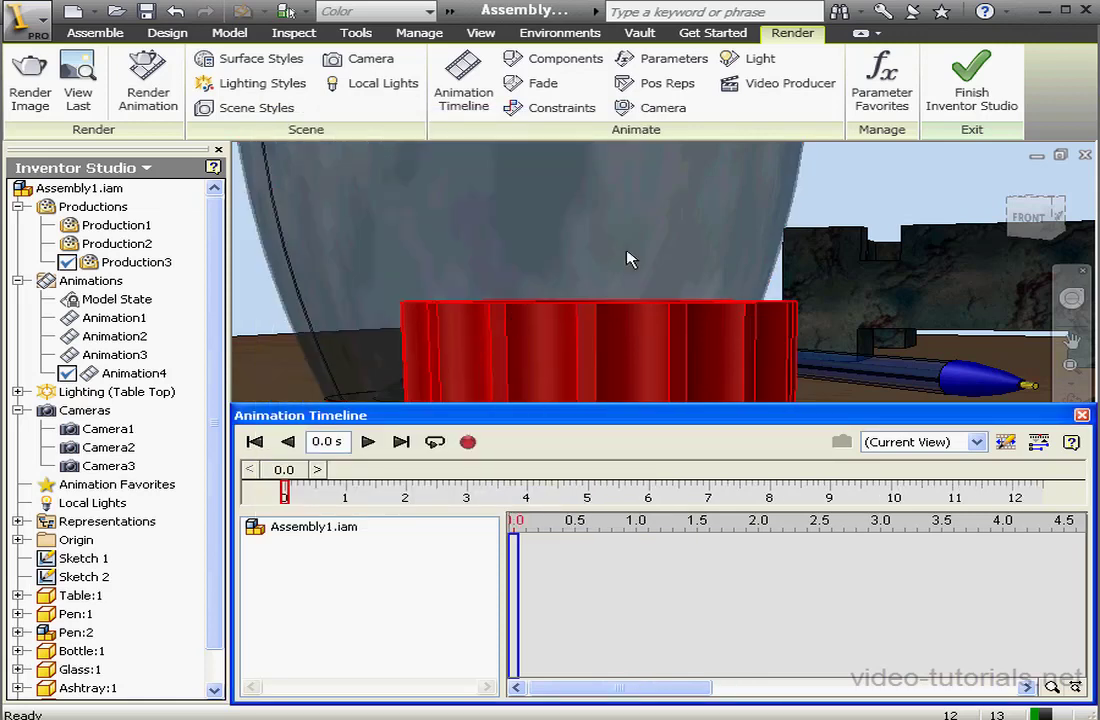
Scroll Production3's Video Producer timeline to show the Camera3 shot ending around 10.5 s
click(793, 88)
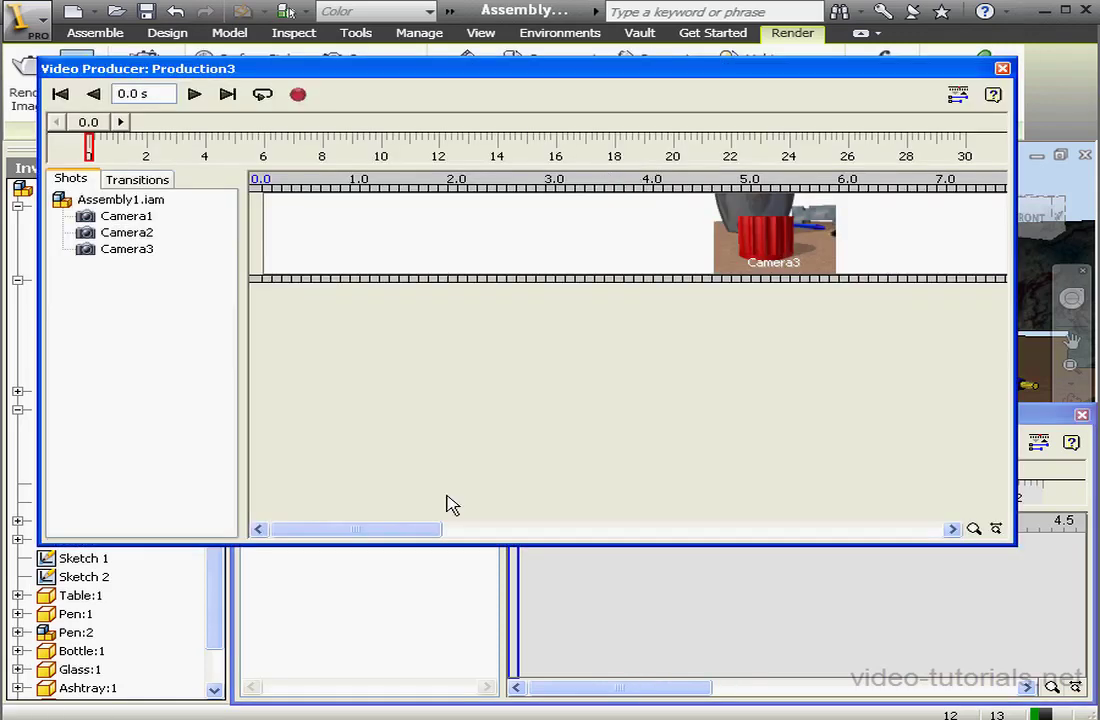
drag(408, 533, 626, 540)
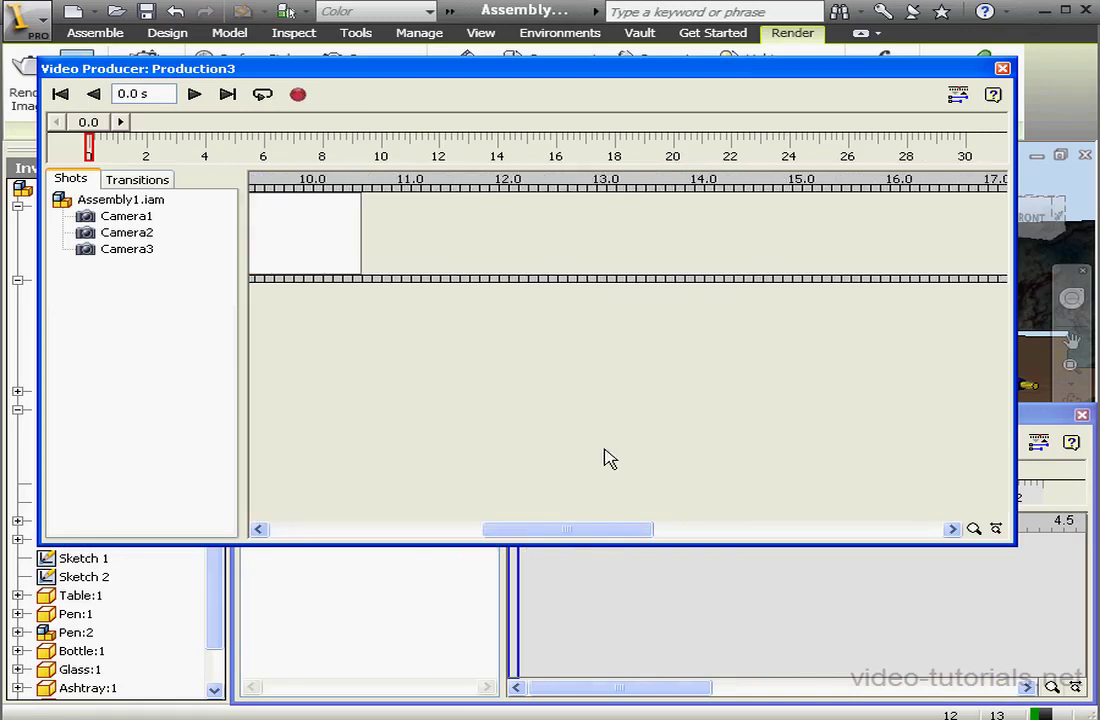